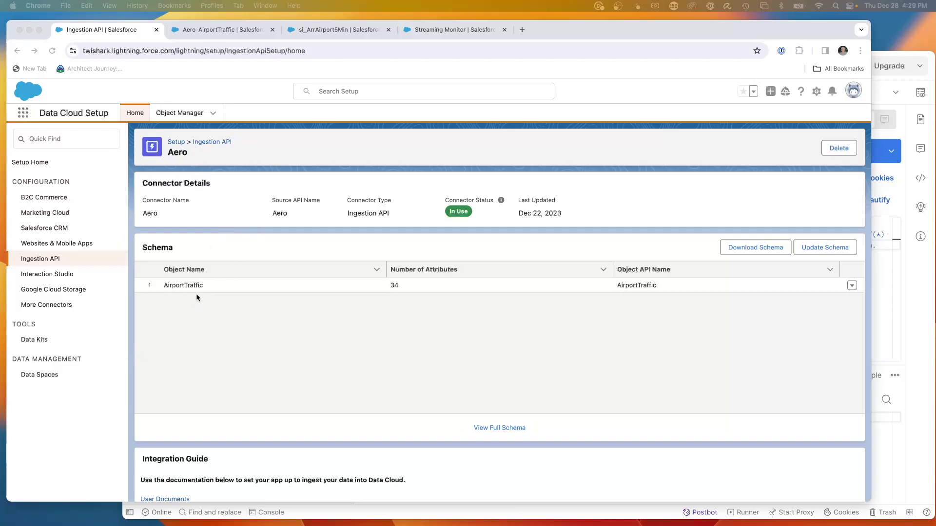
Duplicate the Aero-AirportTraffic tab and open its data model object to view the 37 fields.
click(202, 30)
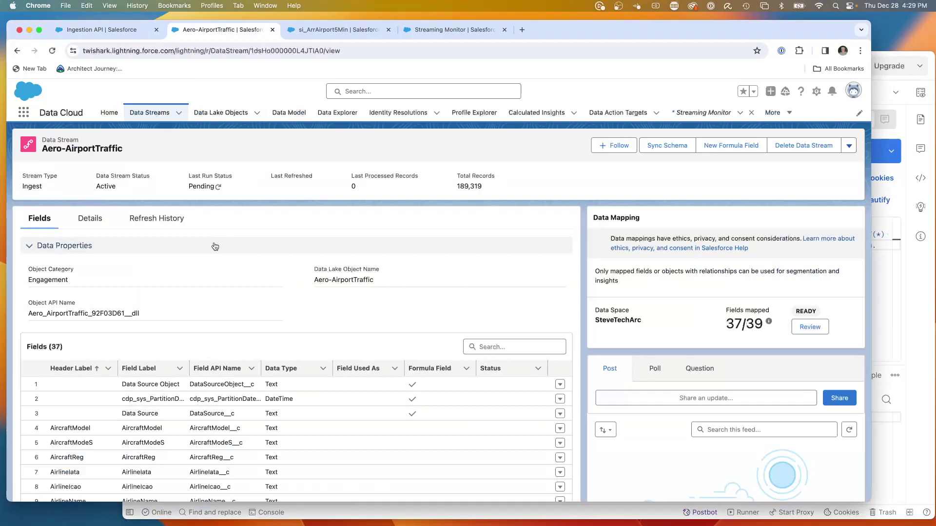
scroll(216, 312, down, 1)
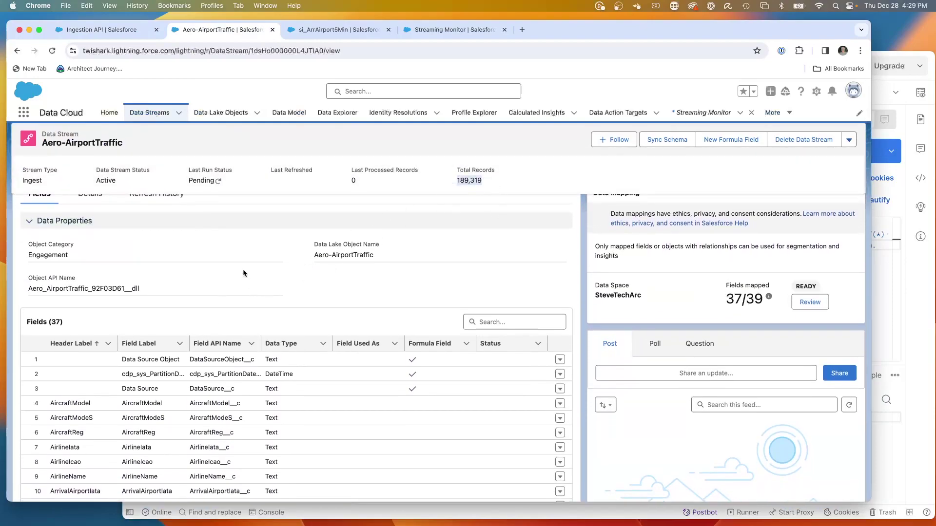
right_click(222, 33)
click(244, 96)
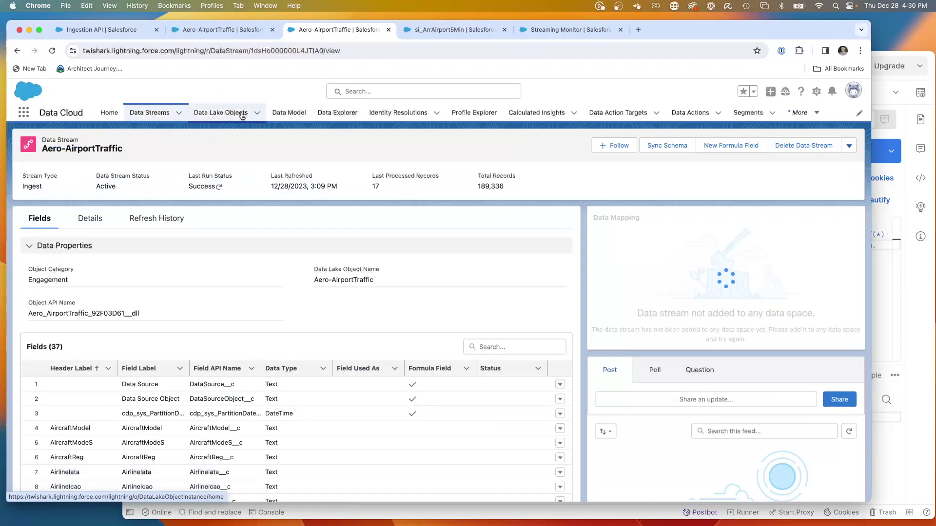
click(290, 112)
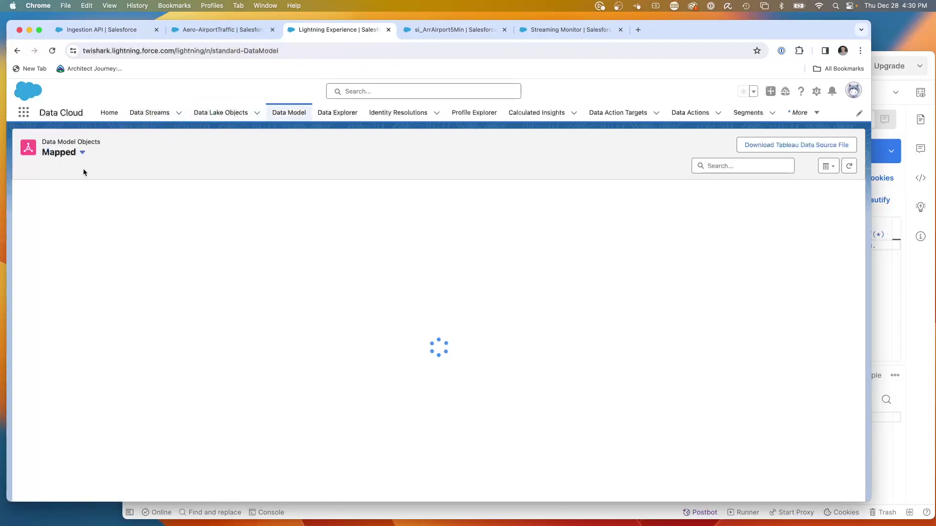
click(92, 234)
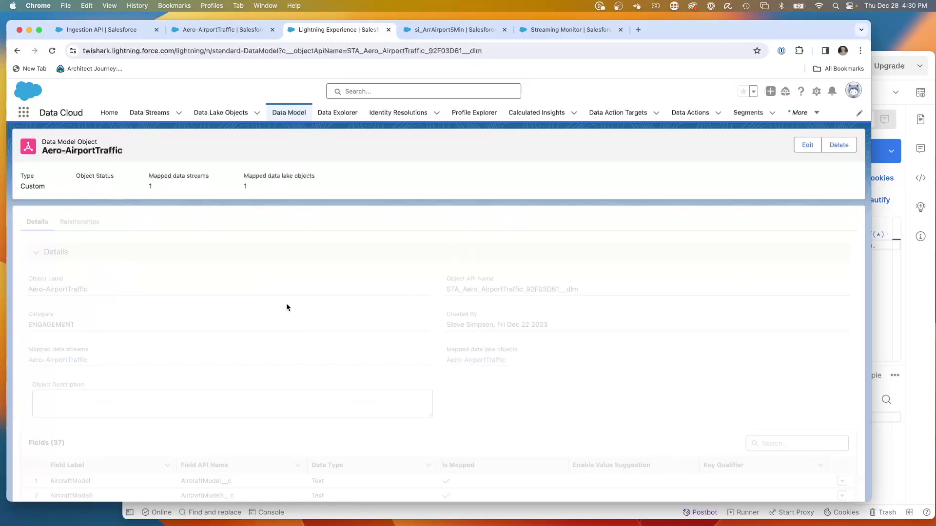
scroll(258, 326, down, 5)
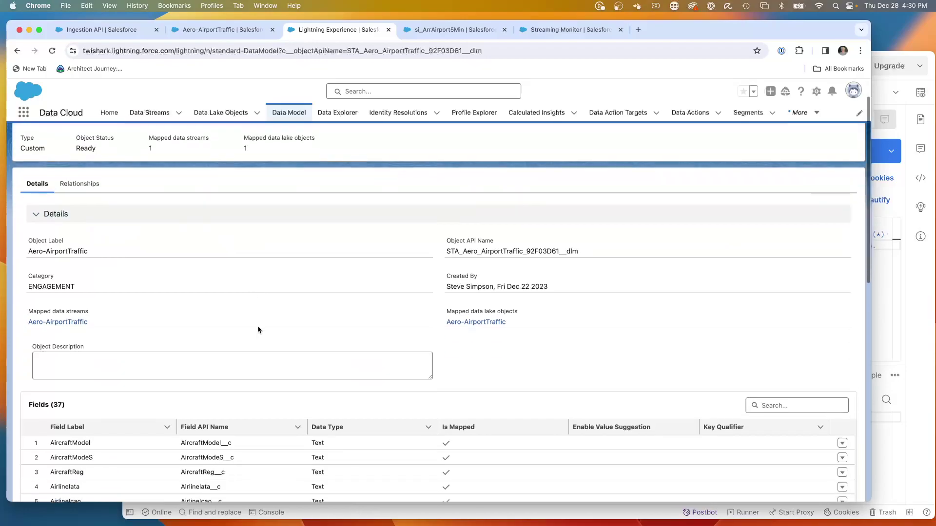
scroll(258, 328, down, 6)
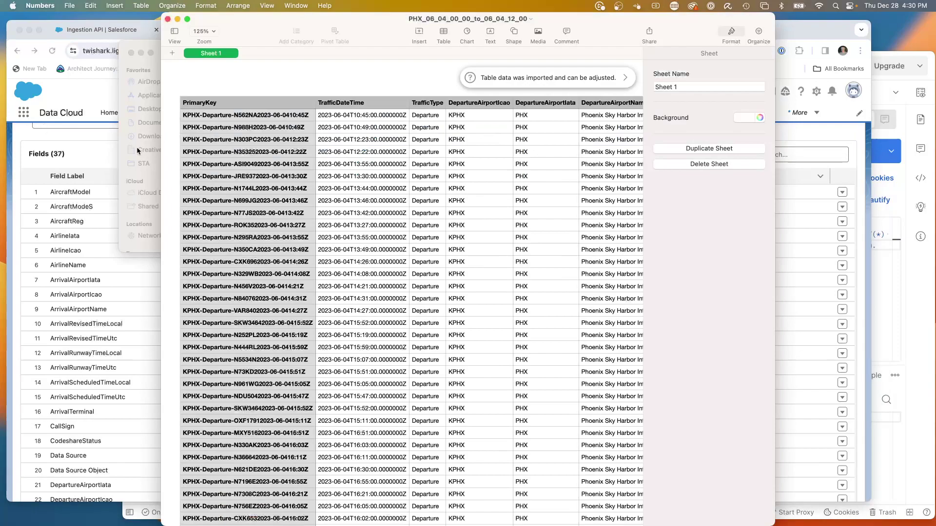
scroll(361, 262, up, 1)
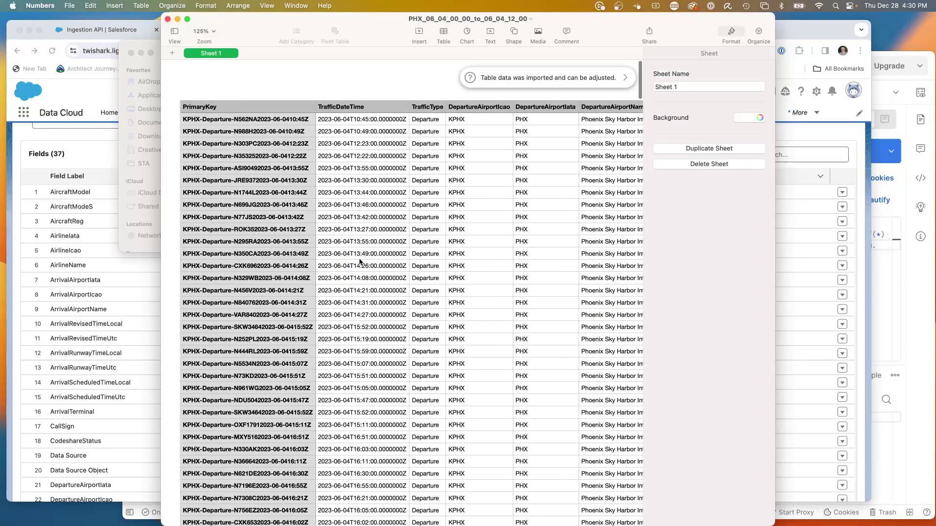
scroll(360, 262, down, 3)
scroll(360, 263, right, 10)
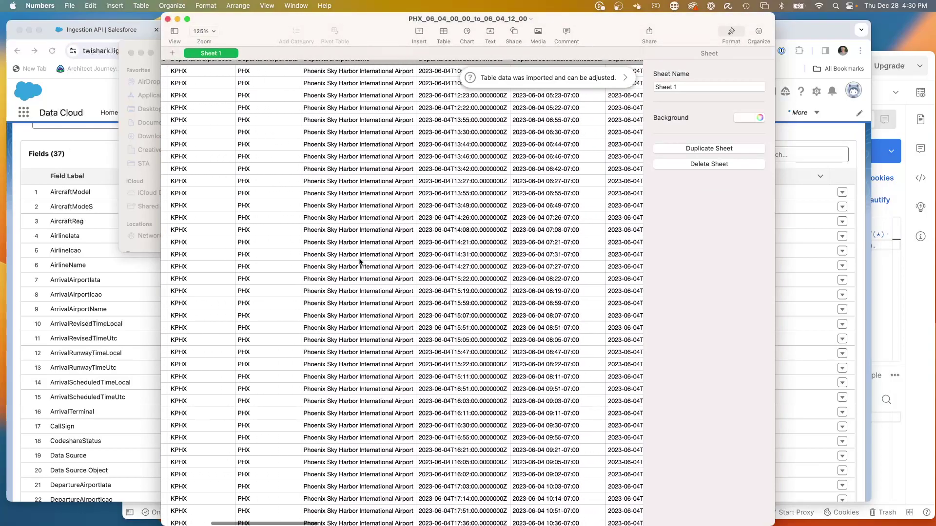
scroll(360, 263, right, 15)
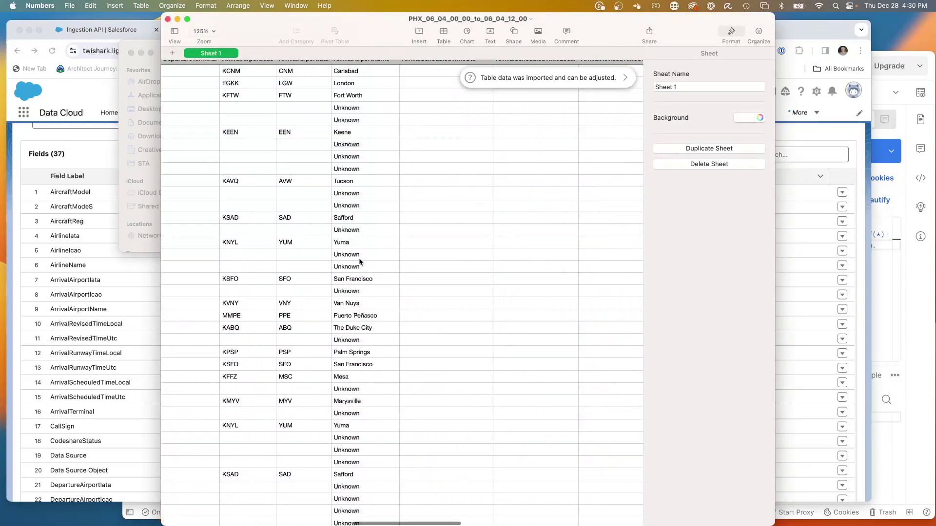
scroll(360, 262, down, 15)
scroll(360, 263, left, 8)
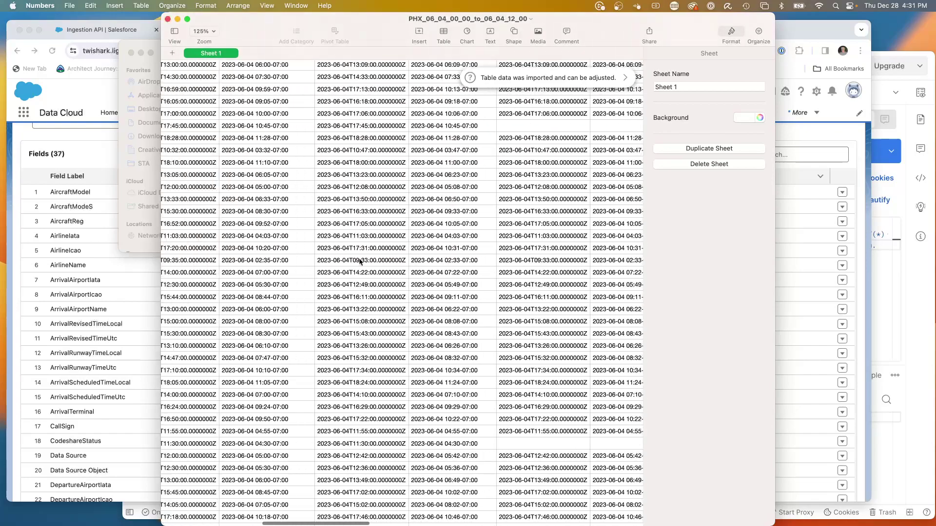
click(168, 19)
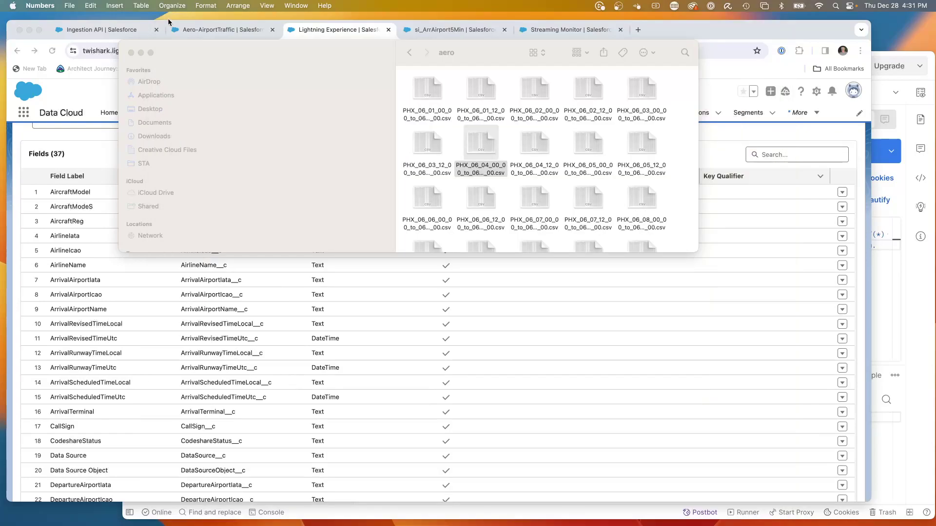
Return to the browser and switch between the Aero-AirportTraffic data stream and data model object tabs.
click(84, 84)
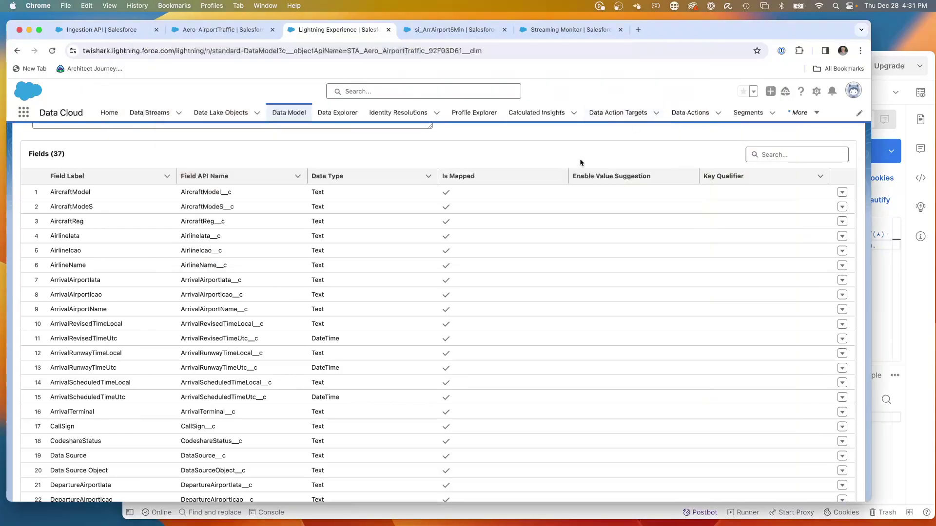
scroll(554, 162, up, 10)
click(219, 30)
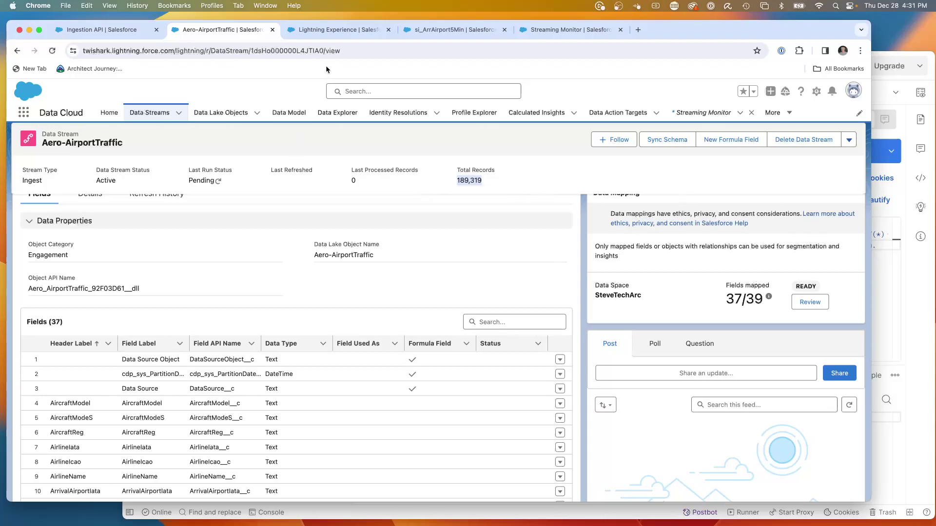
click(324, 34)
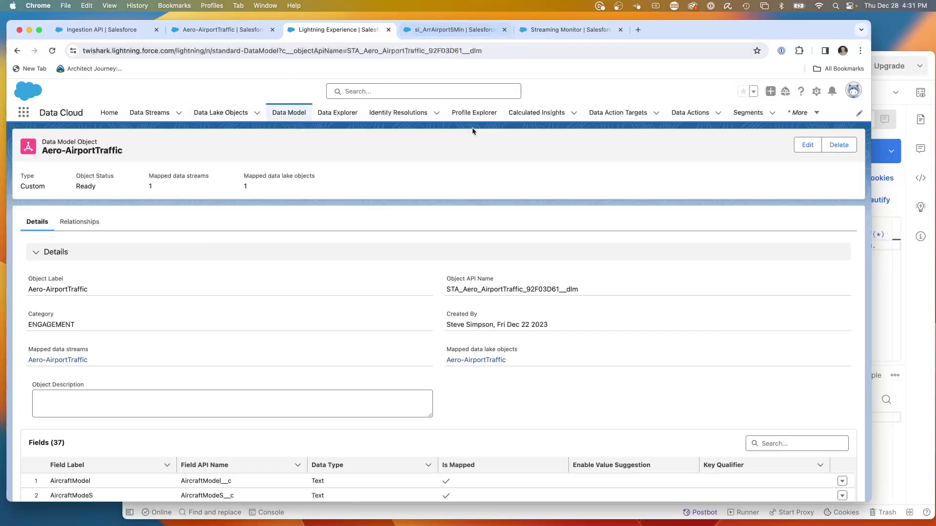
Review the si_ArrAirport5Min expression, then go to the Calculated Insights list.
click(428, 33)
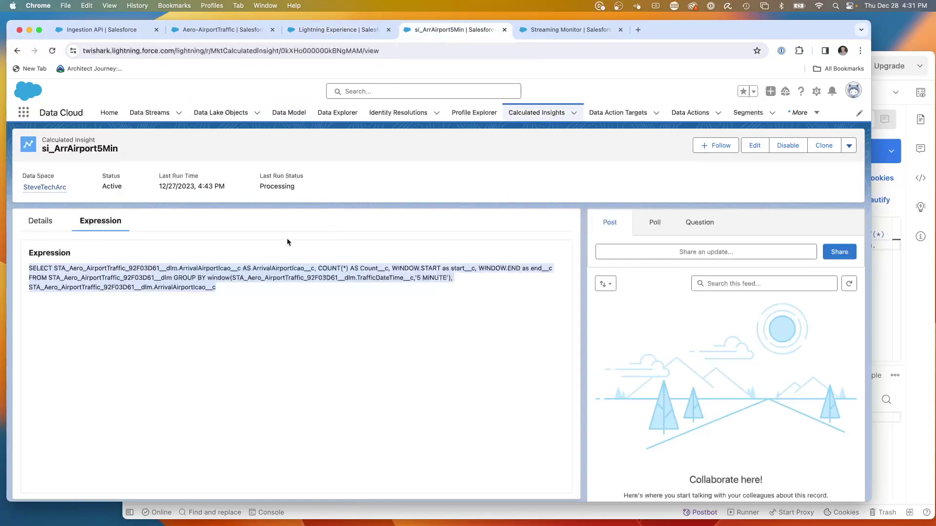
click(295, 301)
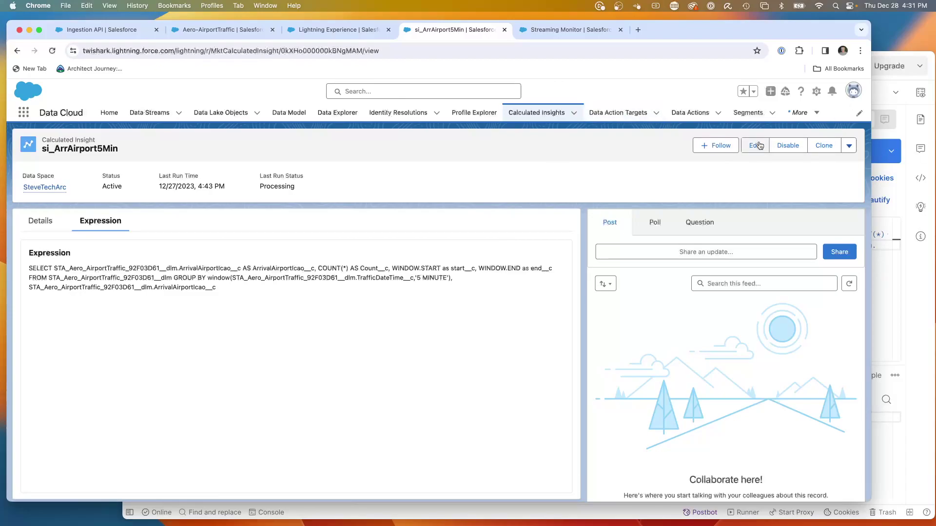
click(546, 115)
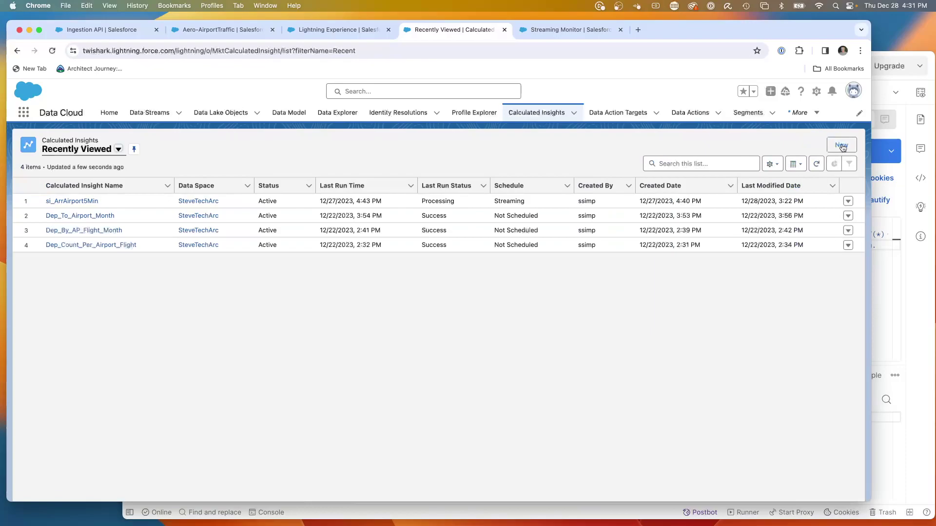
Create a new streaming insight in the SteveTechArc data space and continue to the SQL template.
click(842, 146)
click(209, 218)
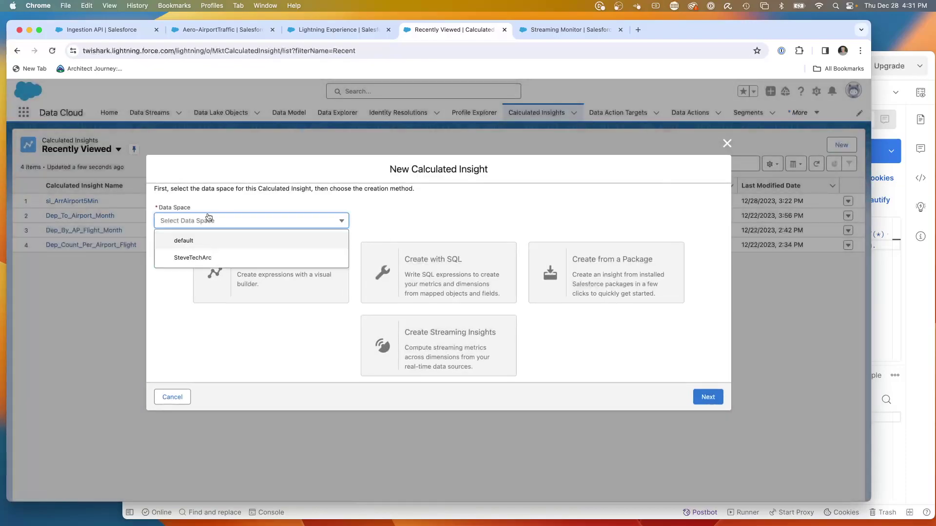
click(190, 261)
click(421, 355)
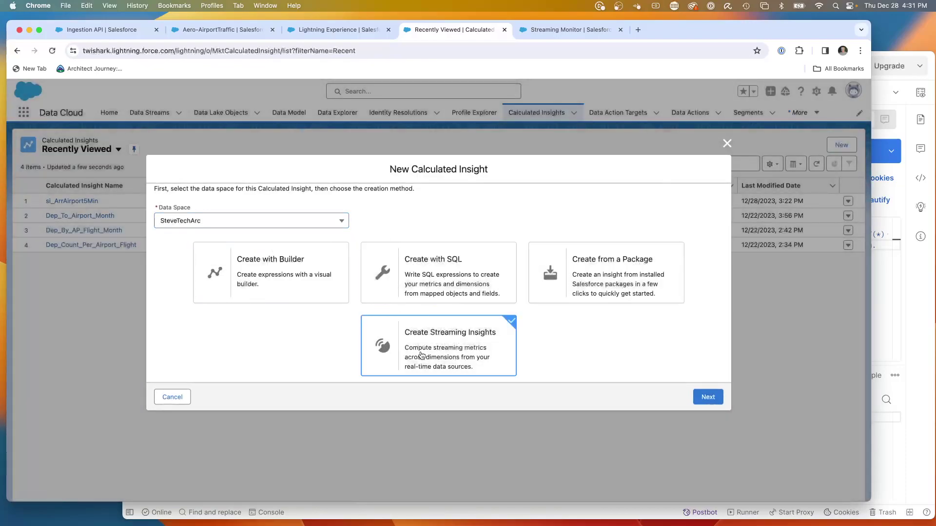
click(708, 397)
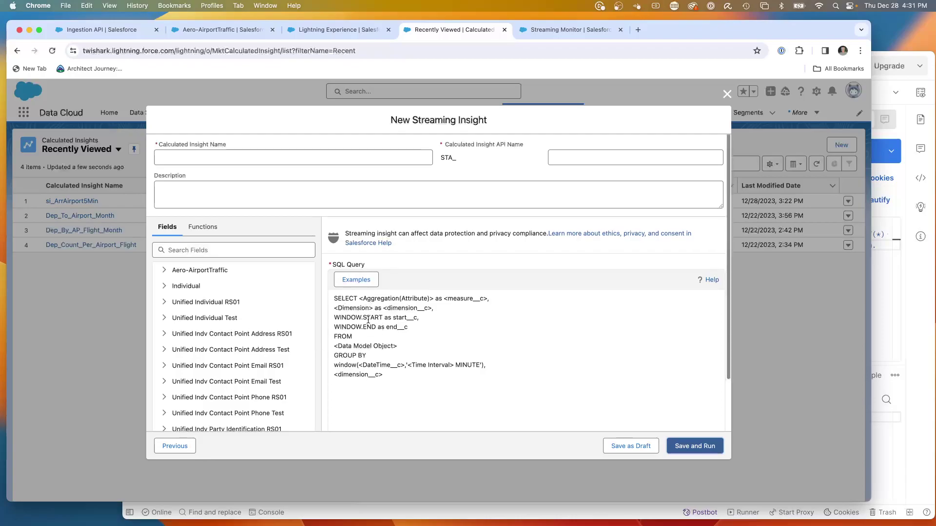
Replace the <Data Model Object> placeholder after FROM with STA_Aero_AirportTraffic_92F03D61__dlm.
drag(408, 328, 329, 319)
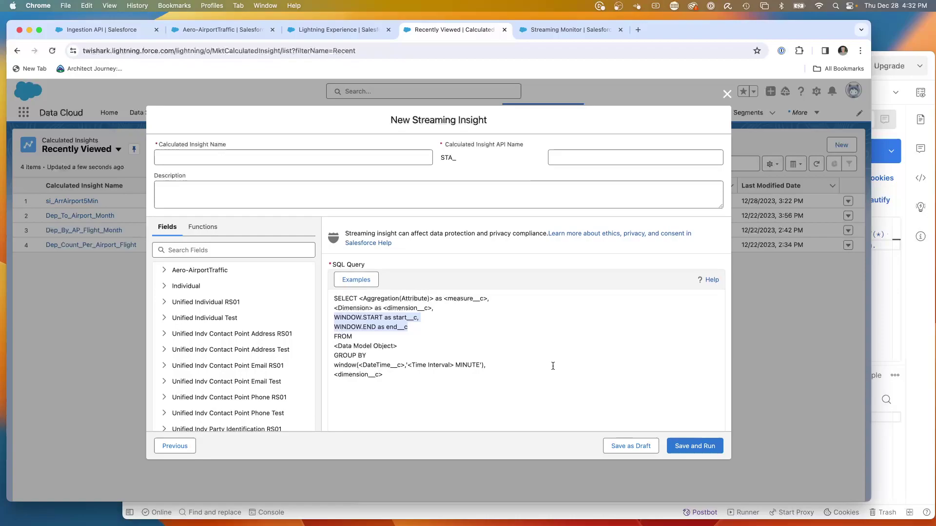
click(392, 318)
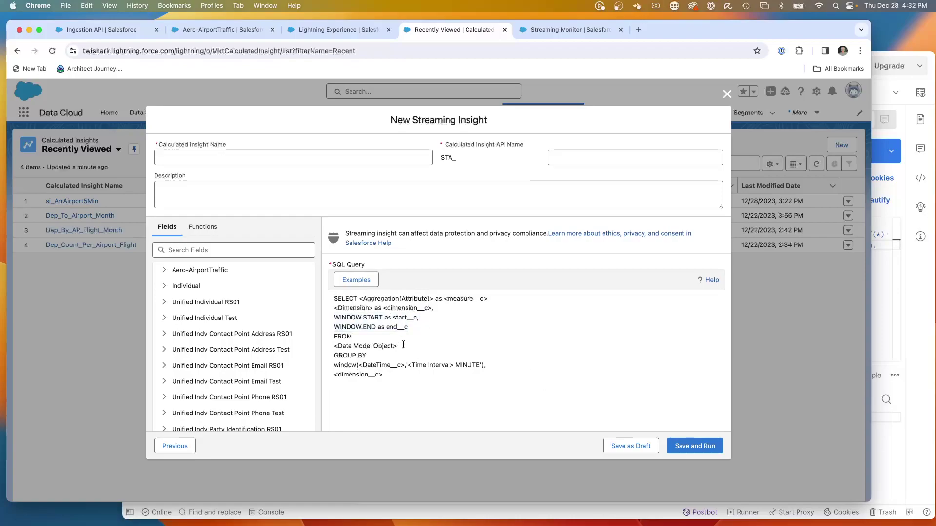
drag(403, 344, 325, 347)
click(170, 274)
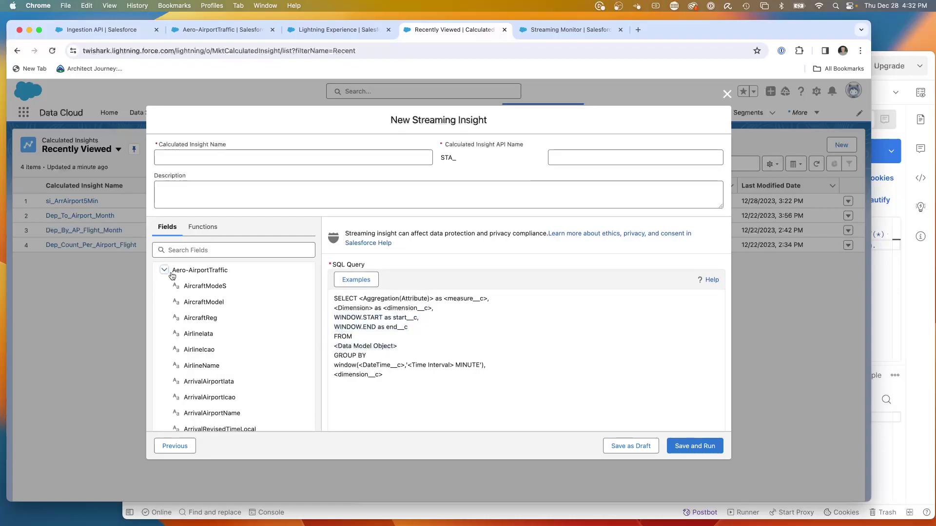
scroll(218, 314, down, 5)
scroll(221, 326, up, 5)
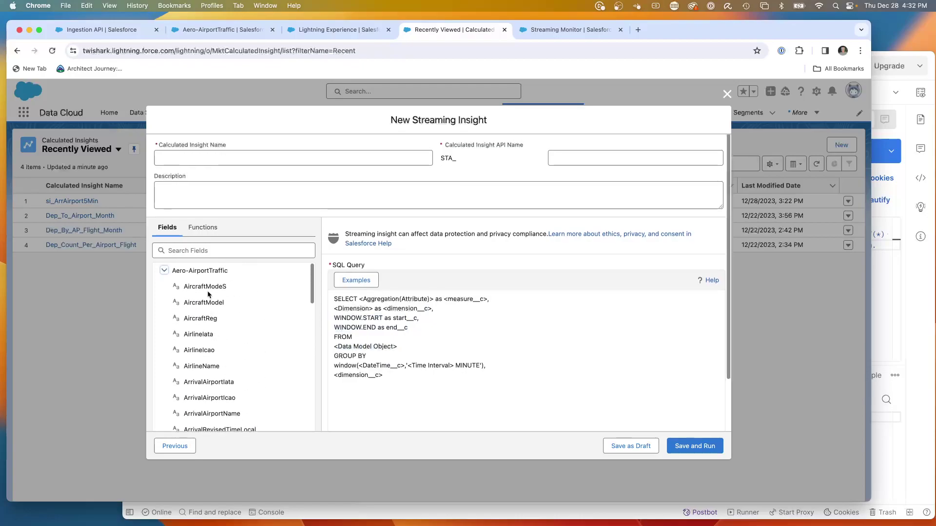
scroll(230, 351, down, 10)
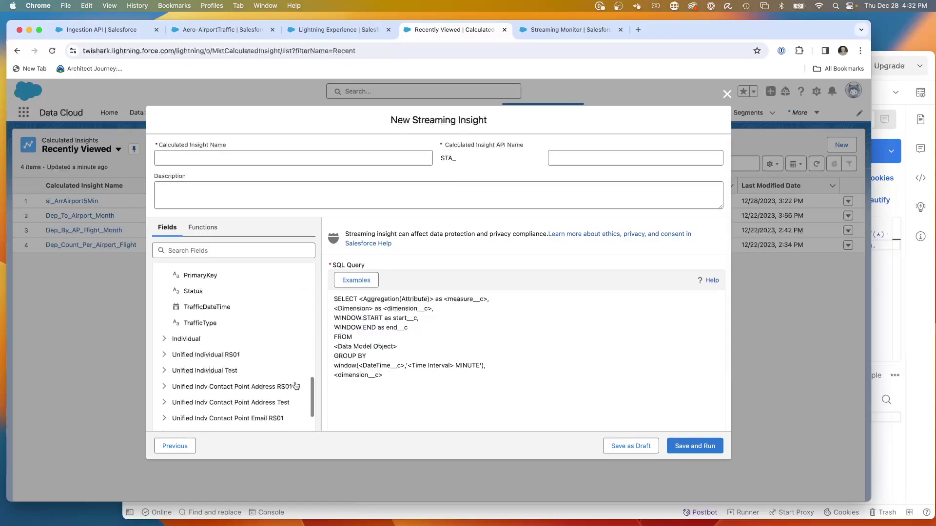
scroll(292, 383, down, 12)
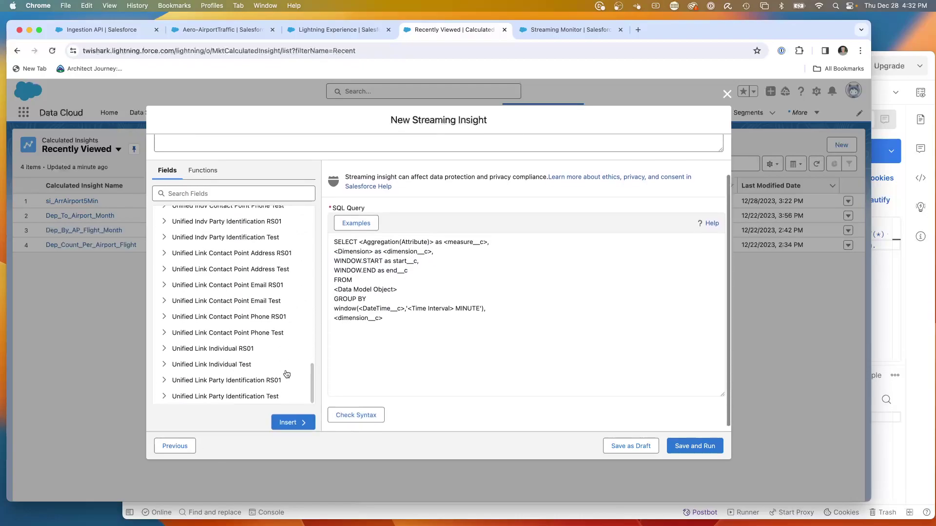
click(287, 418)
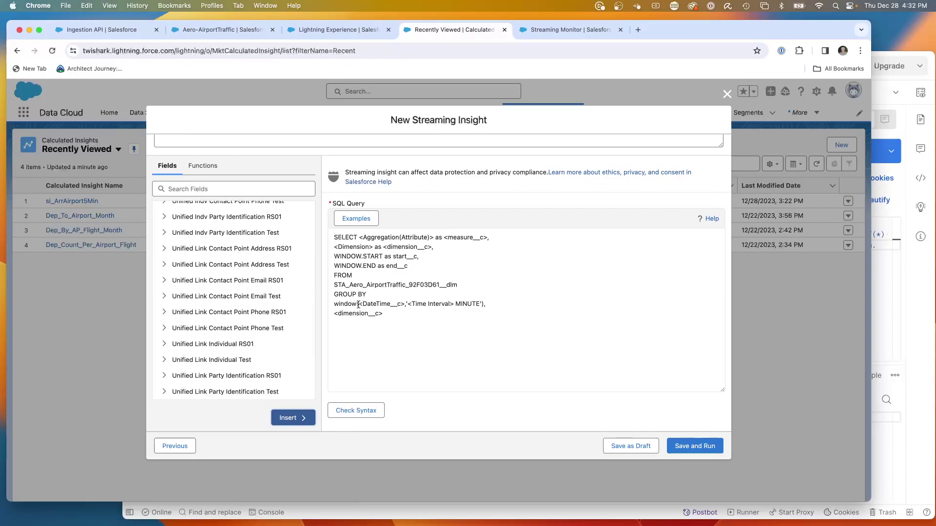
Fill the window clause with the TrafficDateTime__c field and a '5 MINUTE' interval.
drag(358, 304, 405, 306)
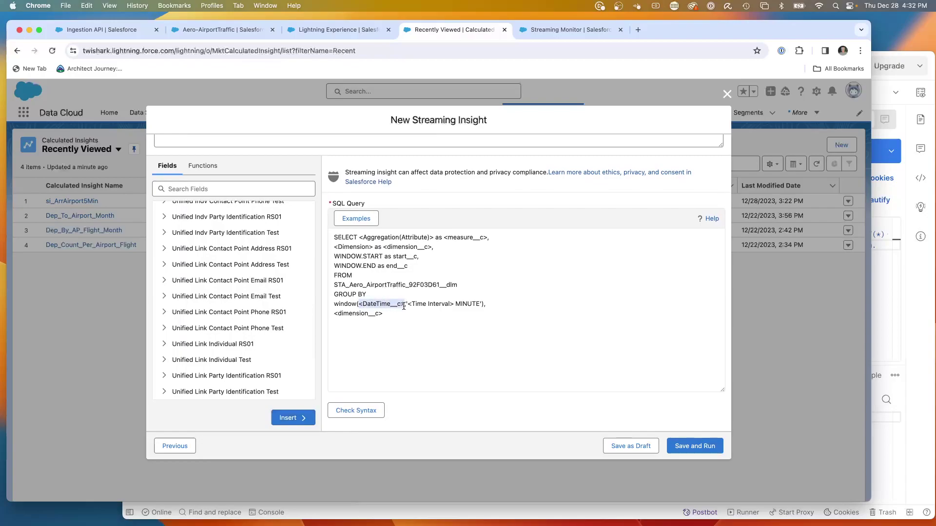
scroll(253, 312, up, 10)
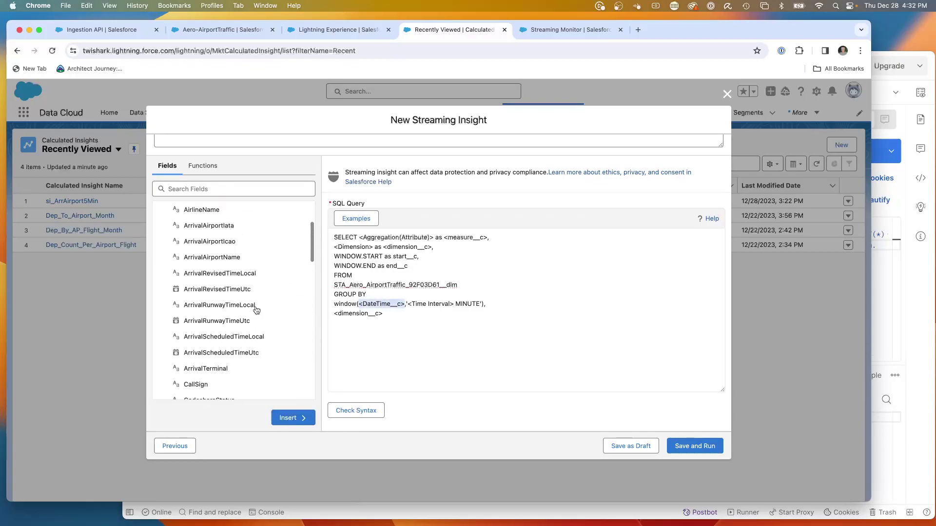
scroll(255, 311, down, 7)
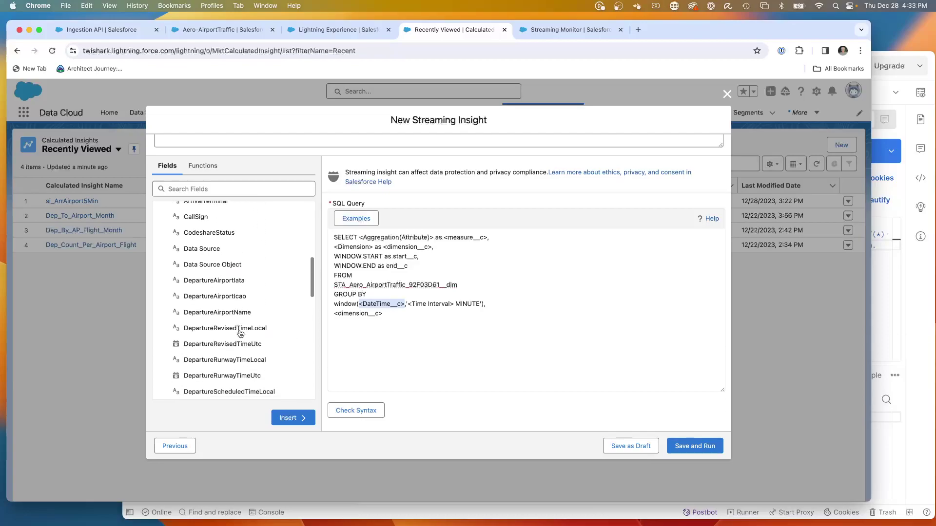
scroll(240, 334, down, 8)
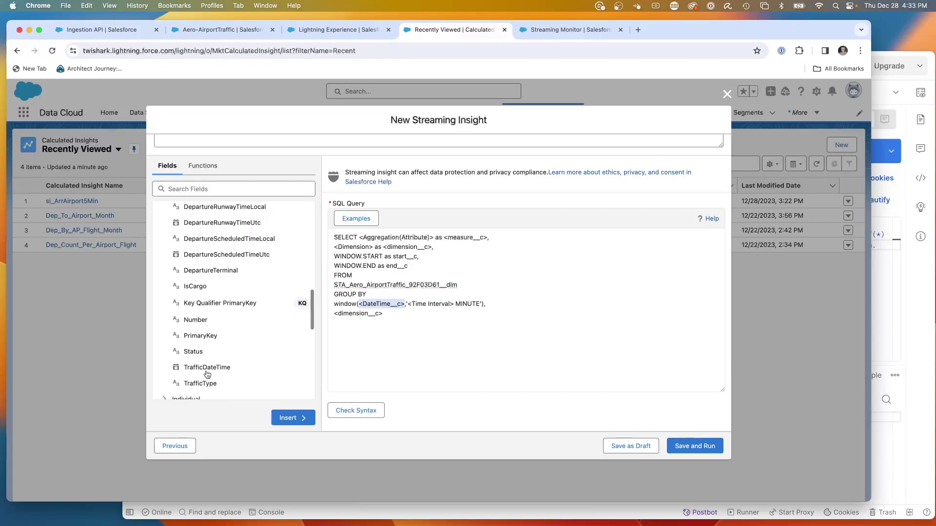
click(207, 370)
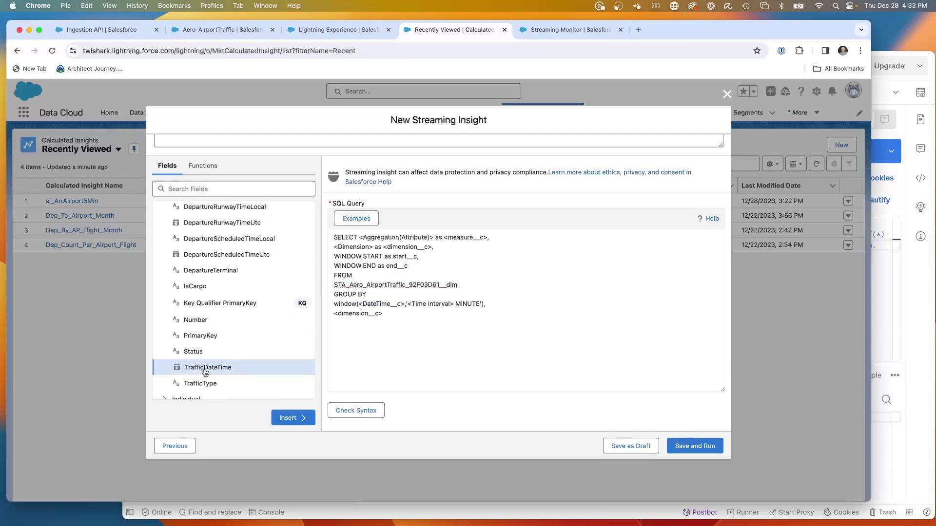
click(294, 418)
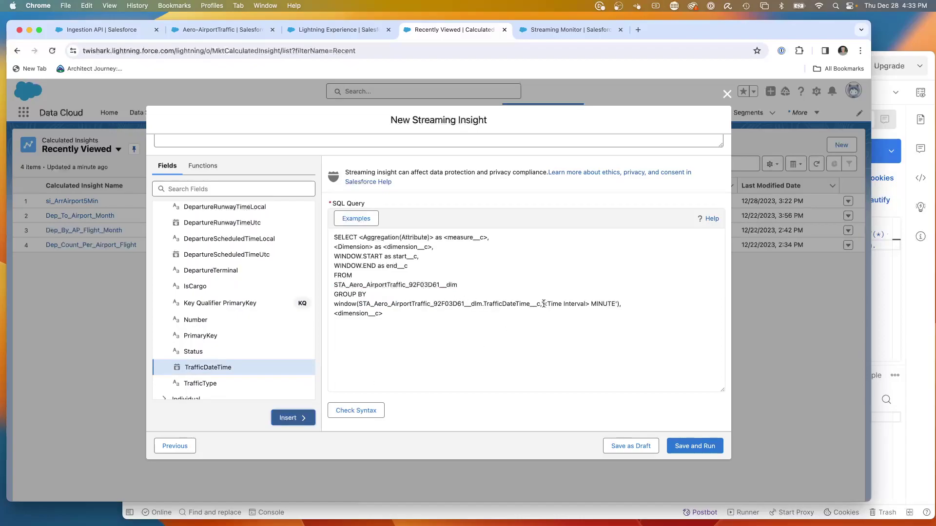
drag(543, 303, 587, 303)
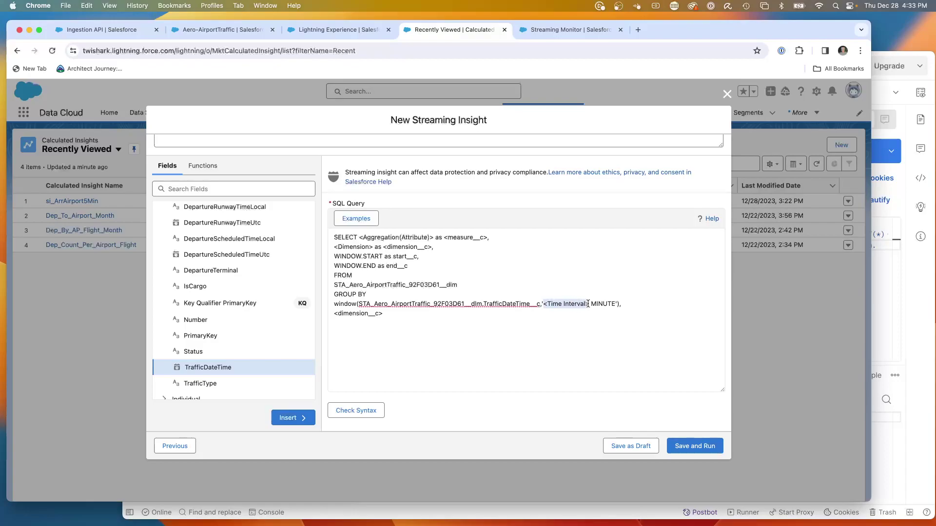
text(5)
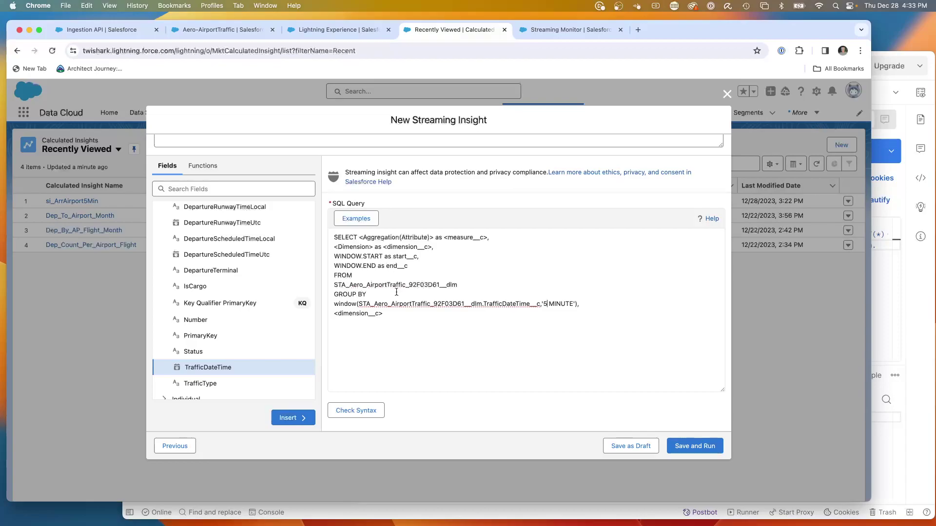
scroll(397, 293, up, 1)
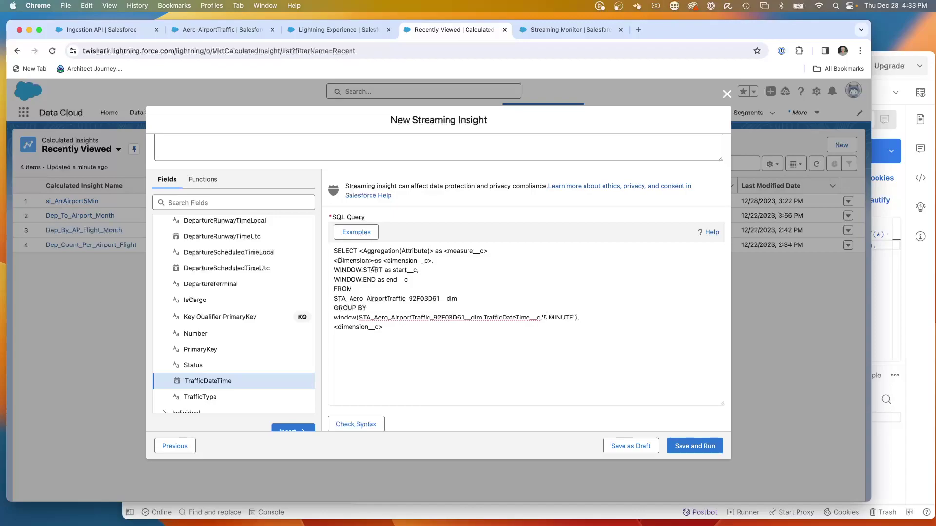
Insert the ArrivalAirportIcao__c field in place of the <Dimension> placeholder in SELECT.
drag(372, 262, 314, 262)
scroll(244, 310, up, 10)
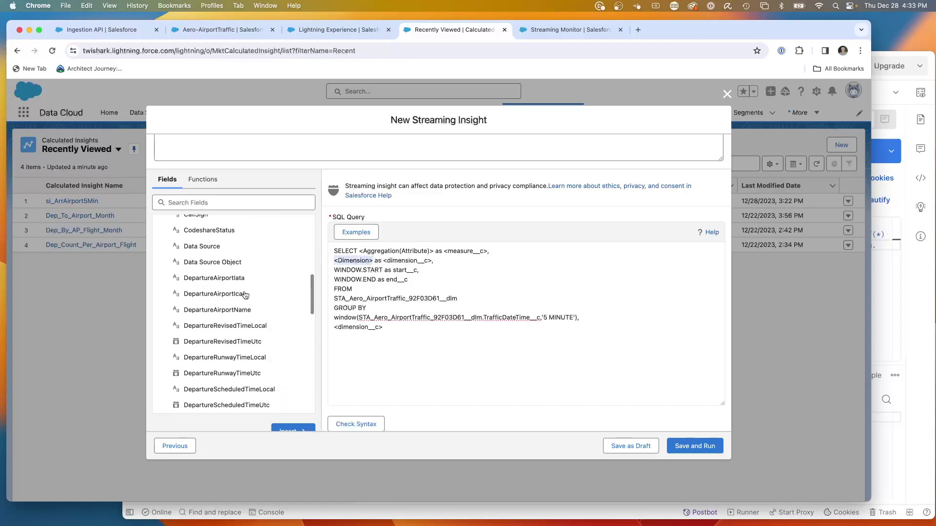
scroll(245, 293, up, 1)
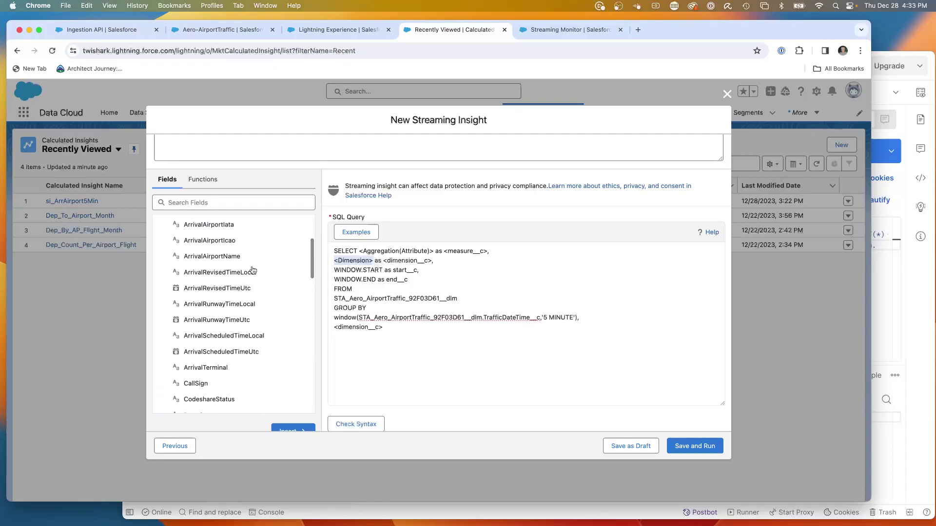
click(209, 242)
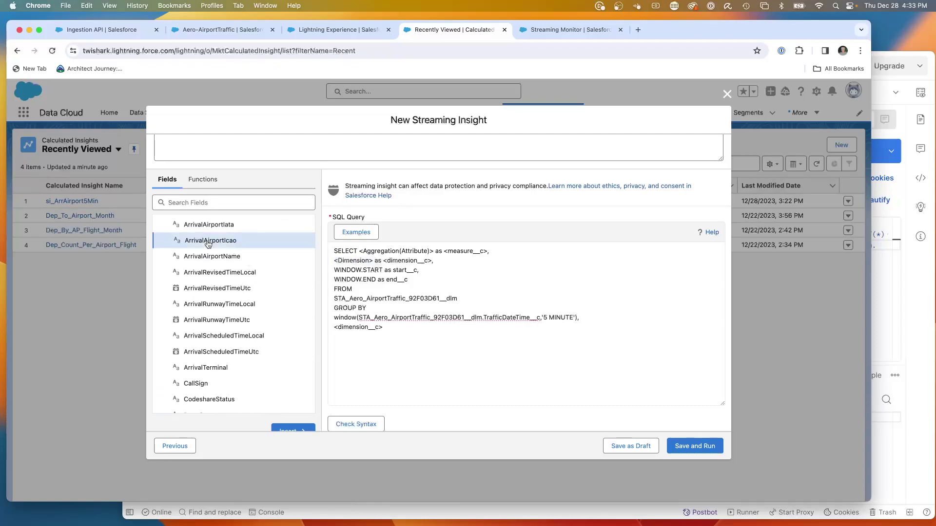
scroll(303, 423, down, 1)
click(291, 419)
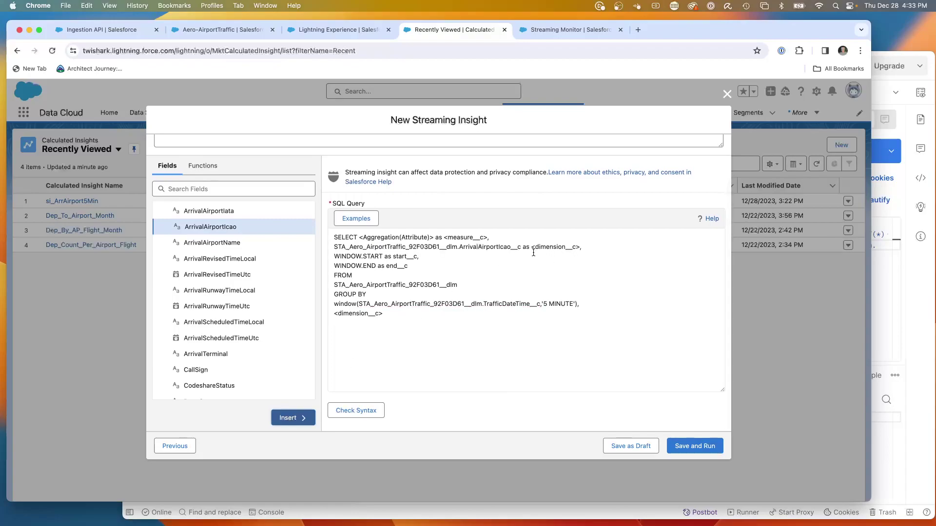
Replace the <dimension__c> alias with ArrivalAirportIcao__c.
double_click(489, 247)
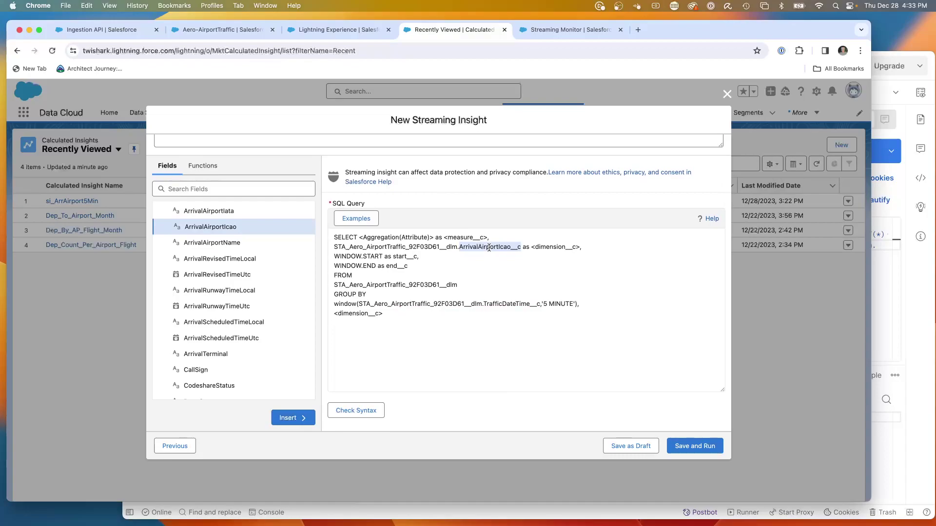
key(Right)
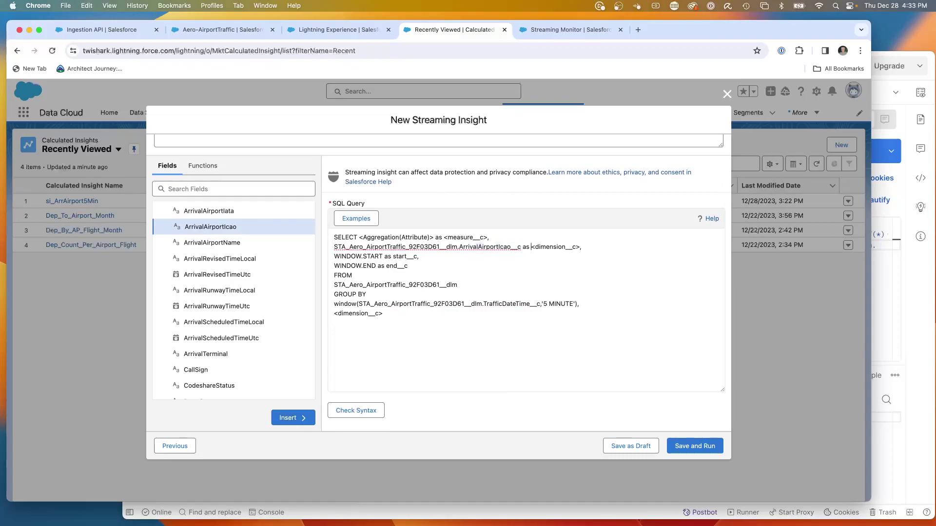
key(shift+super+Down)
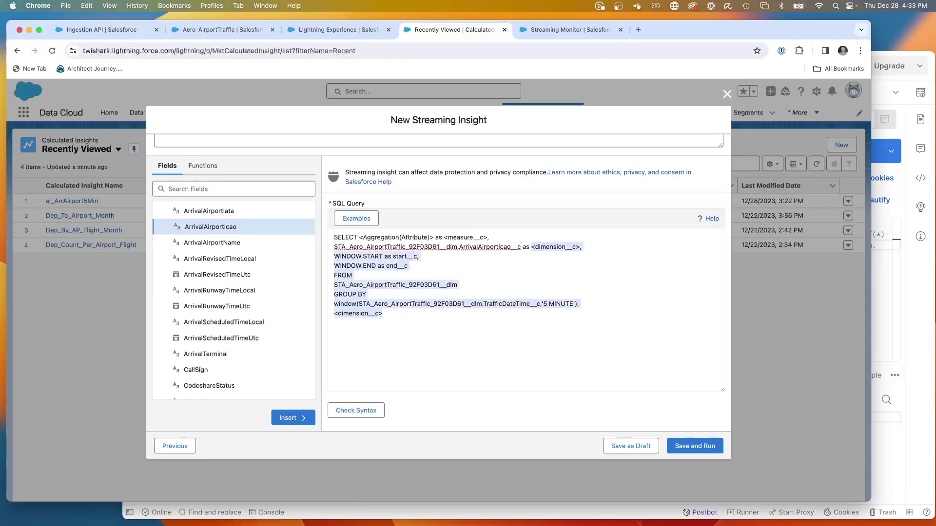
double_click(490, 246)
key(super+c)
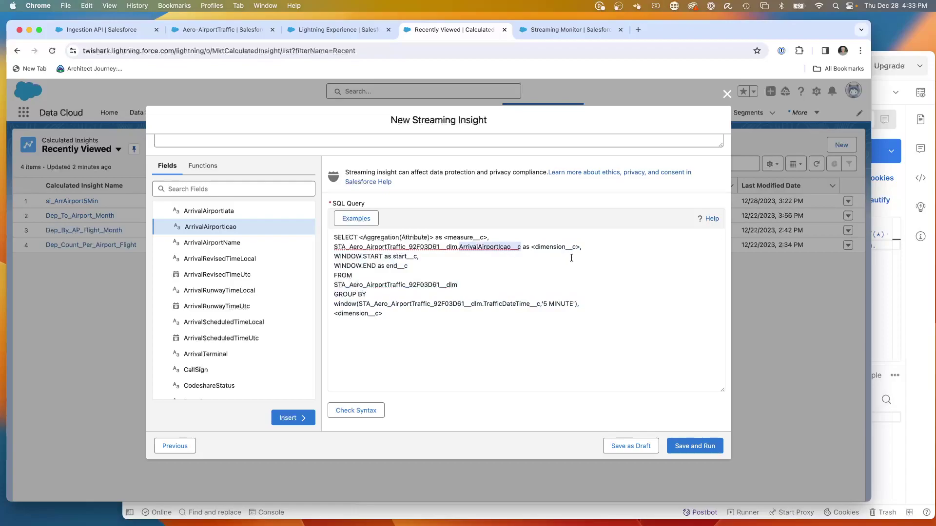
drag(531, 246, 577, 247)
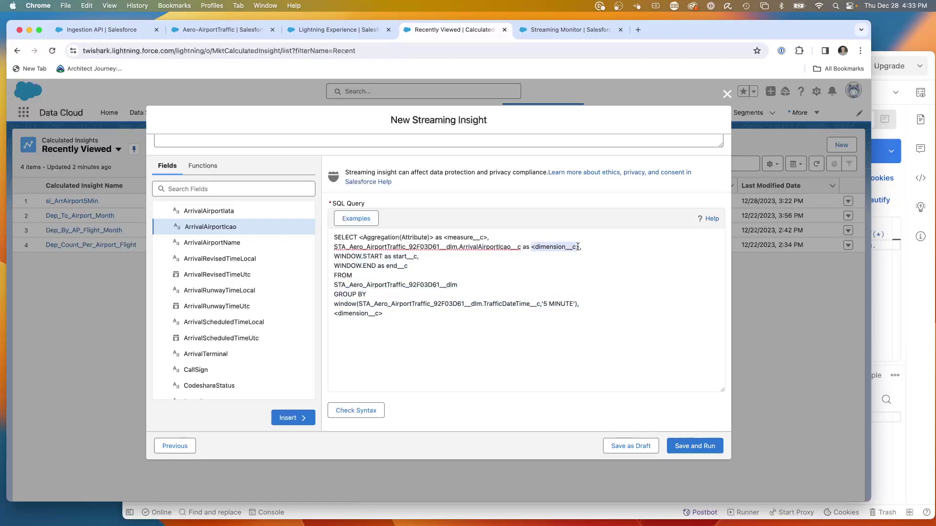
key(super+v)
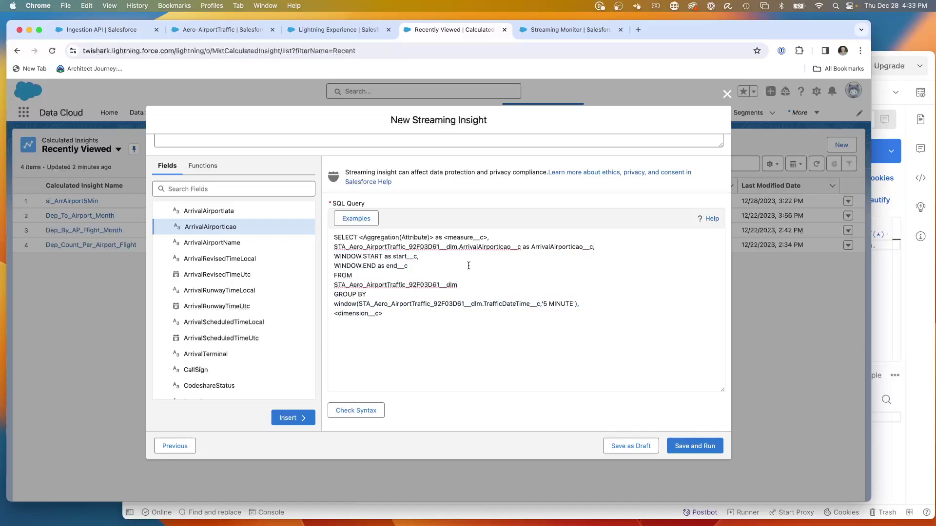
drag(359, 237, 431, 237)
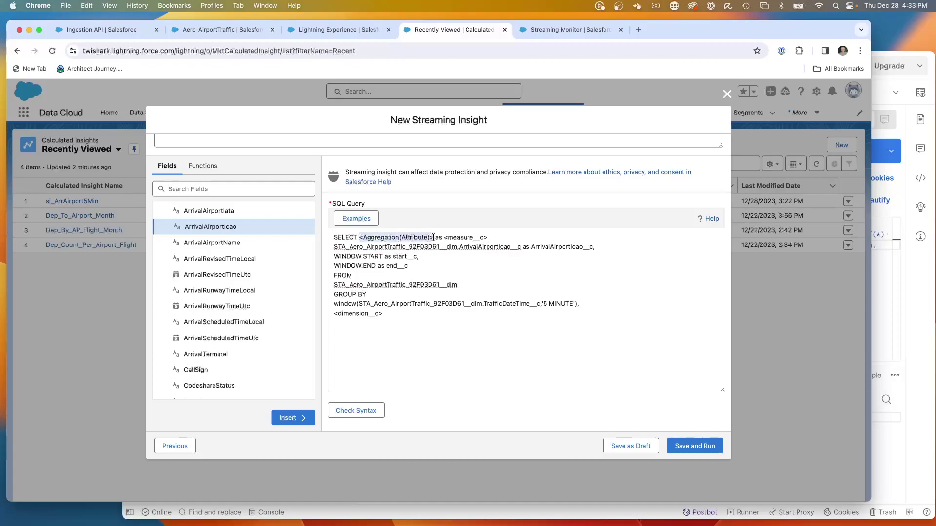
Replace the aggregation placeholder with COUNT(*) and its alias with Count__c.
key(BackSpace)
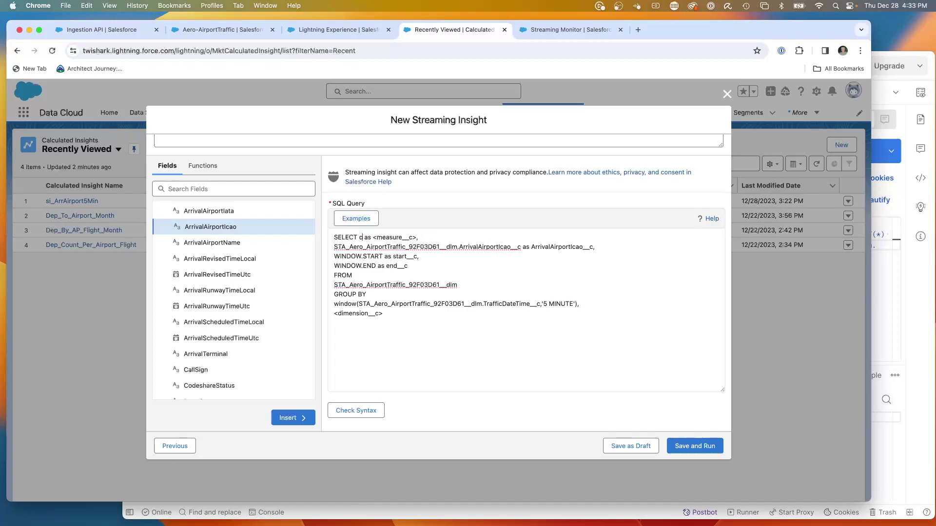
text(COUNT()
text(*))
key(BackSpace)
text())
drag(400, 237, 444, 238)
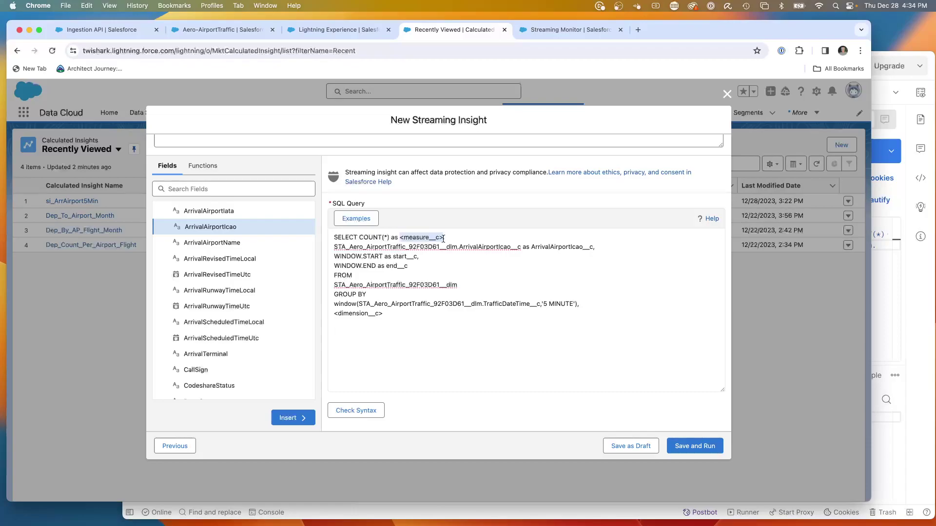
text(CO)
key(BackSpace)
key(BackSpace)
text(COUNT)
key(BackSpace)
key(BackSpace)
key(BackSpace)
key(BackSpace)
text(ount__)
Copy the full STA_Aero_AirportTraffic_92F03D61__dlm.ArrivalAirportIcao__c field reference.
drag(587, 305, 311, 310)
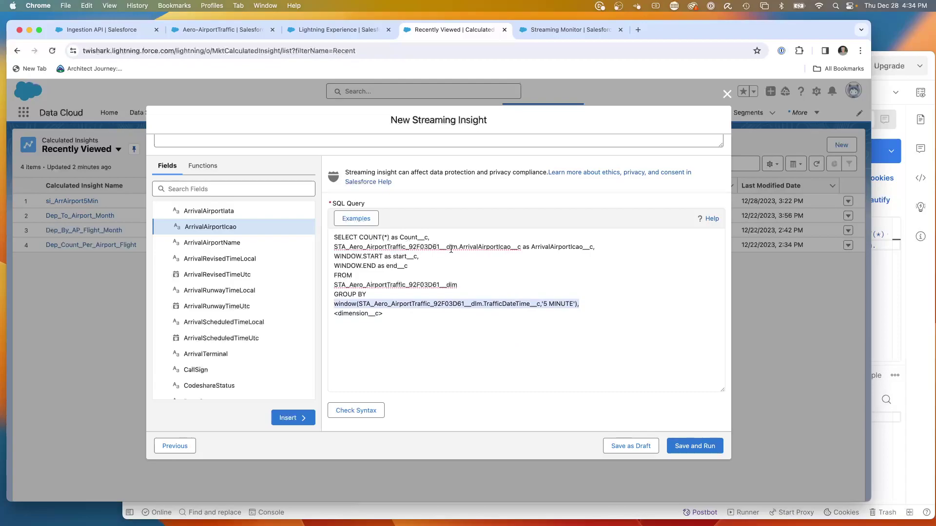
drag(609, 247, 543, 247)
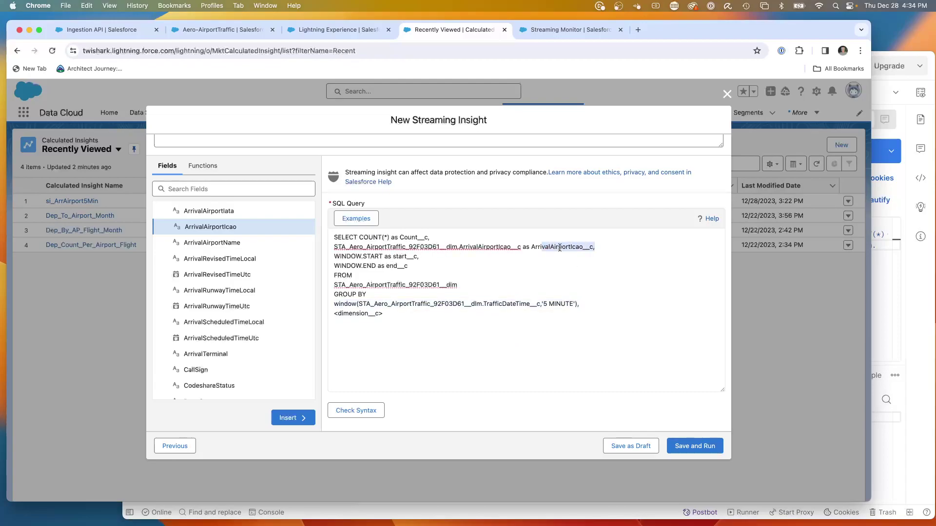
click(560, 247)
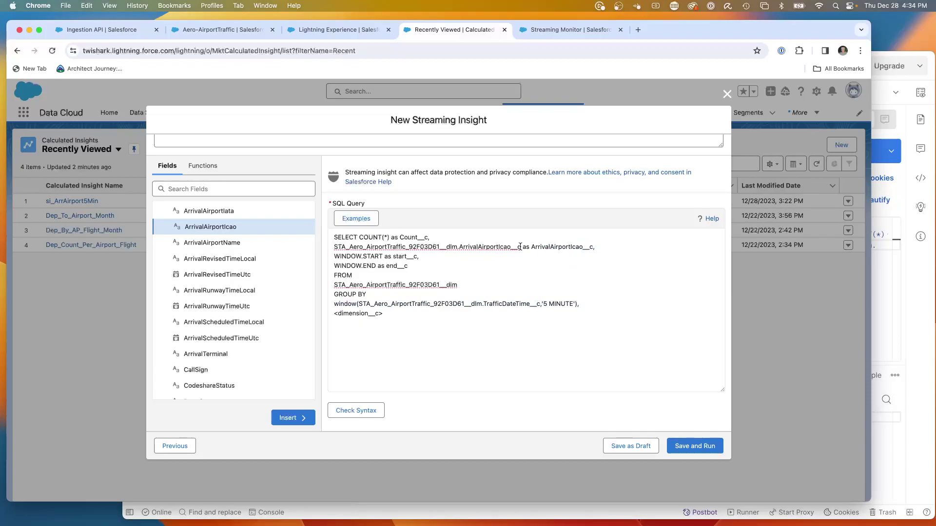
drag(521, 247, 330, 247)
key(cmd+c)
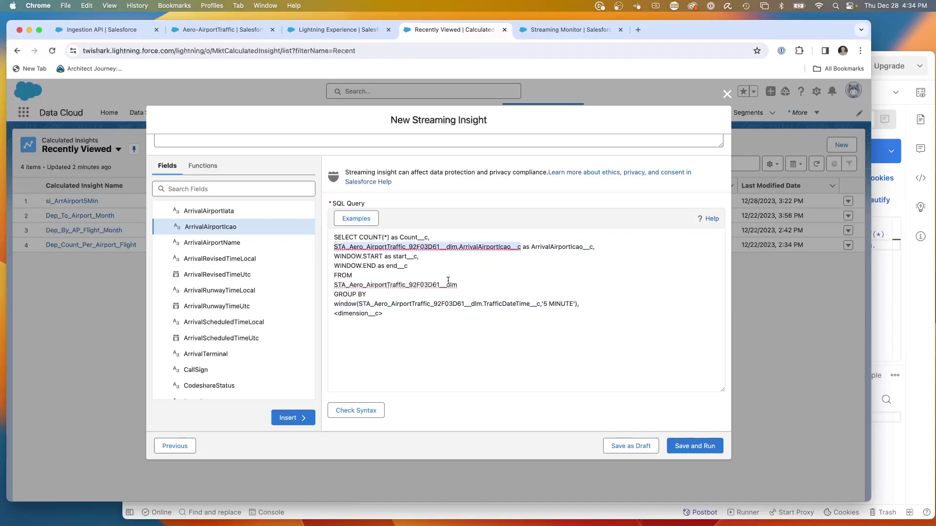
Paste ArrivalAirportIcao__c over the last GROUP BY placeholder and review the finished query.
drag(383, 314, 326, 316)
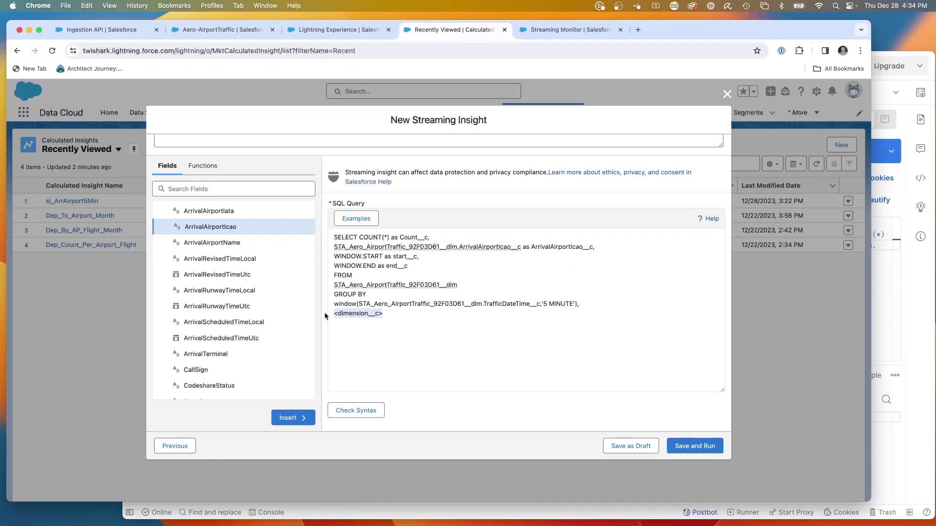
key(cmd+v)
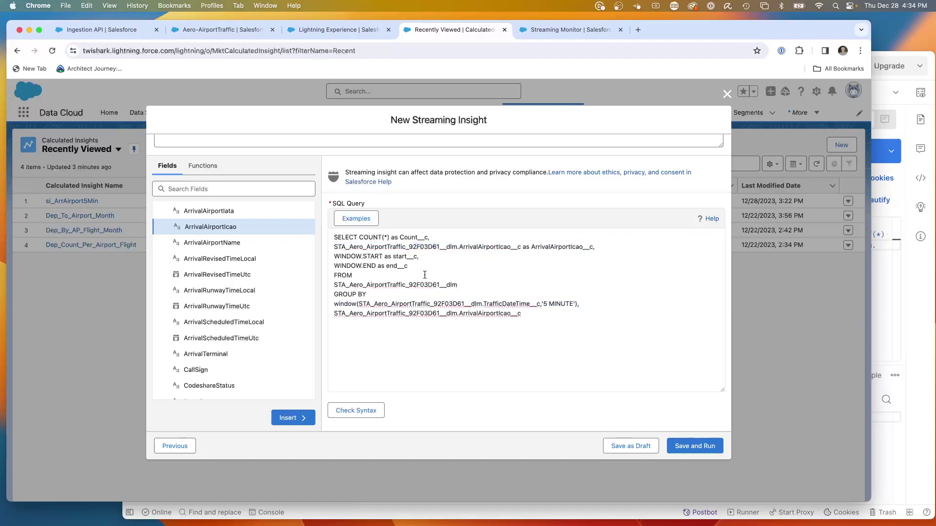
click(434, 237)
drag(434, 237, 358, 236)
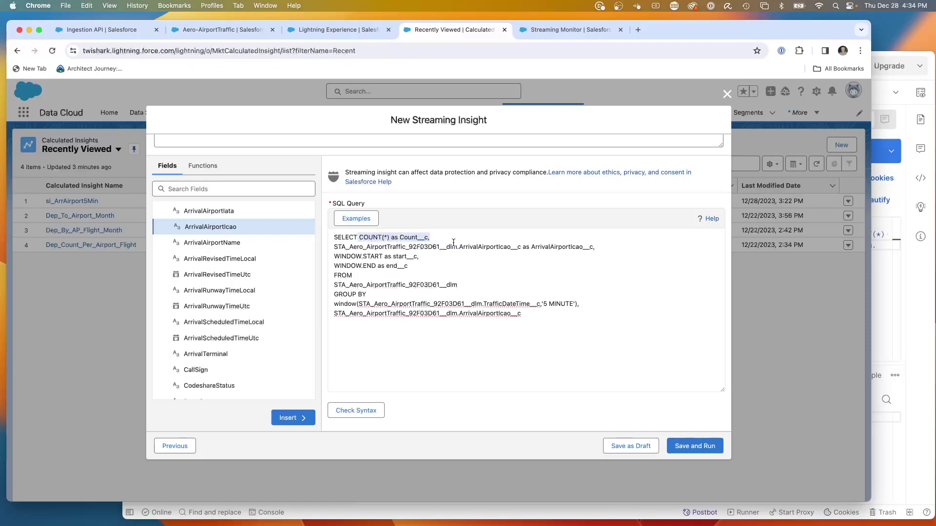
drag(596, 246, 330, 250)
drag(414, 270, 320, 259)
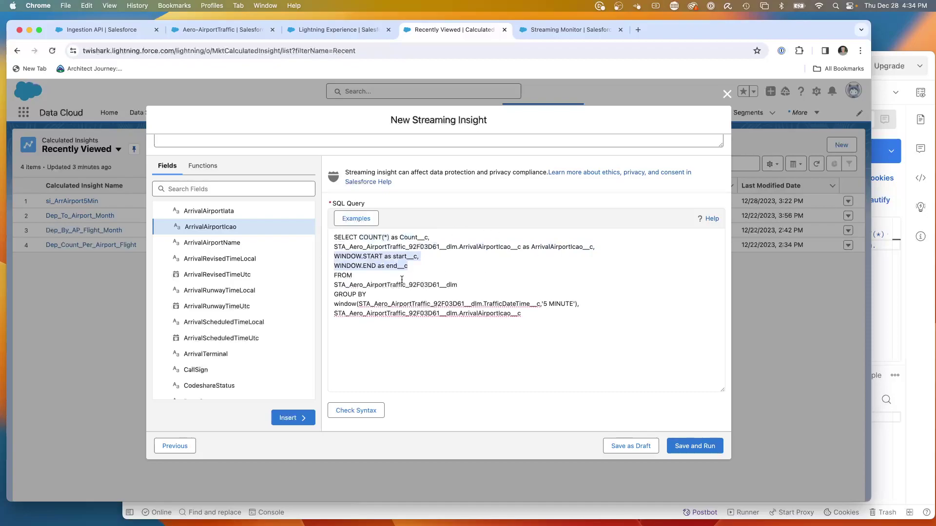
drag(463, 285, 348, 285)
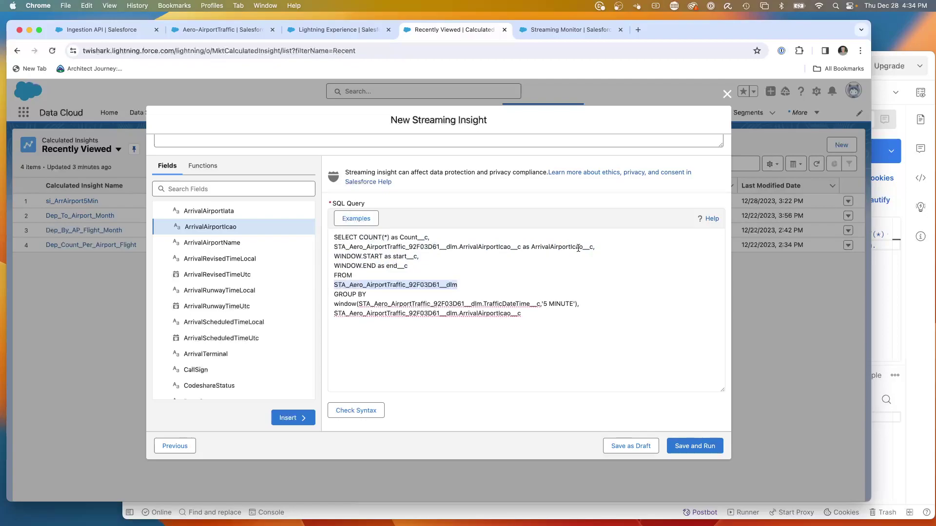
click(379, 299)
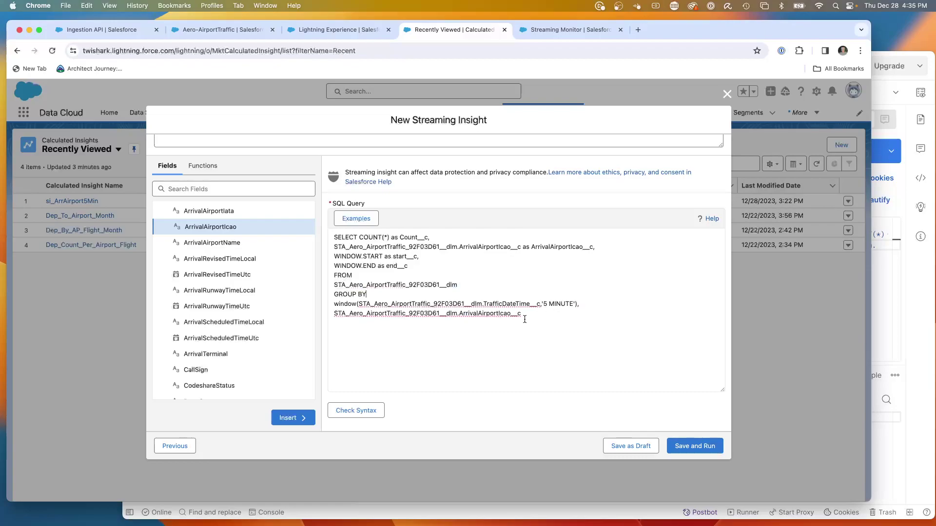
Check the query syntax and name the streaming insight si_Test1.
click(383, 410)
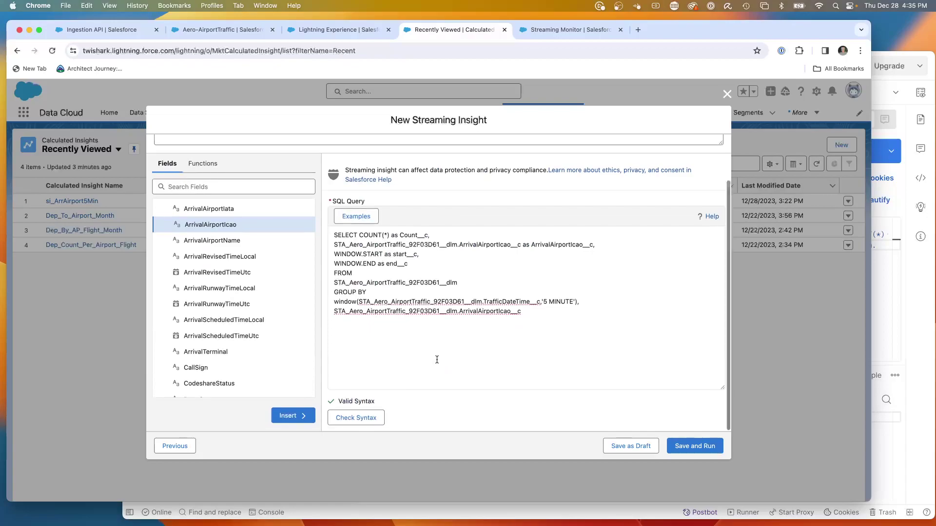
scroll(426, 325, up, 3)
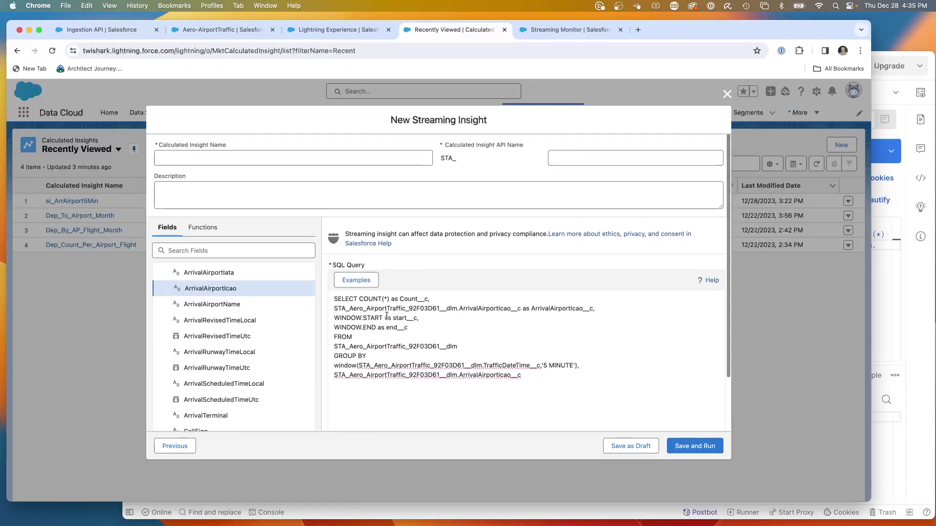
click(205, 161)
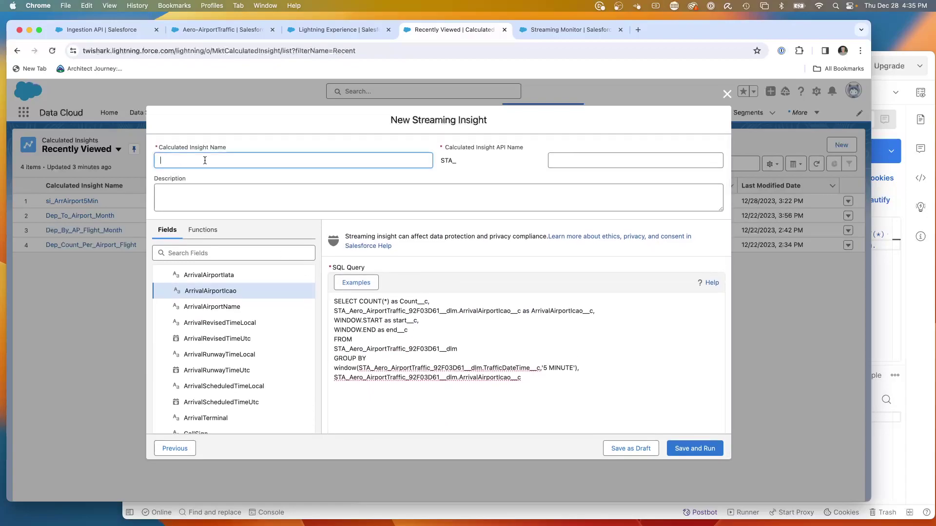
text(si_Test1)
key(Tab)
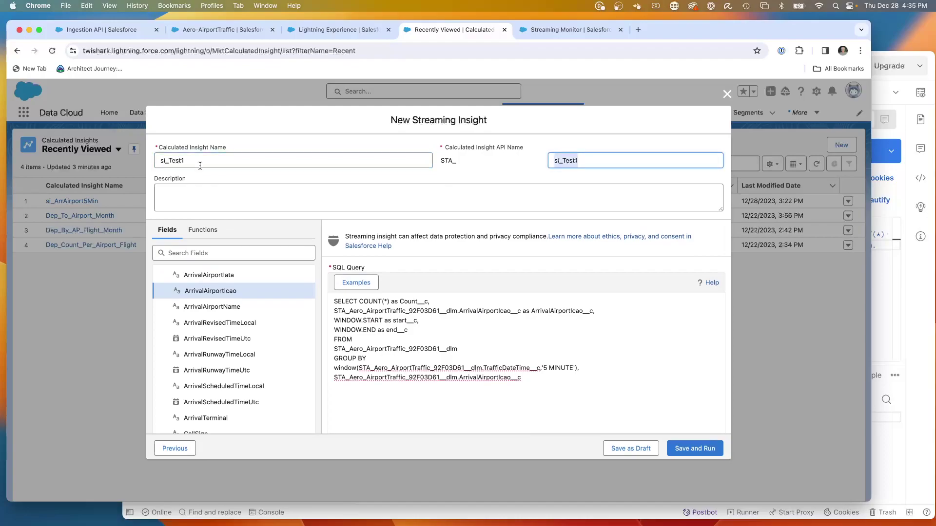
click(234, 192)
Copy the entire SQL query to the clipboard.
scroll(628, 392, down, 3)
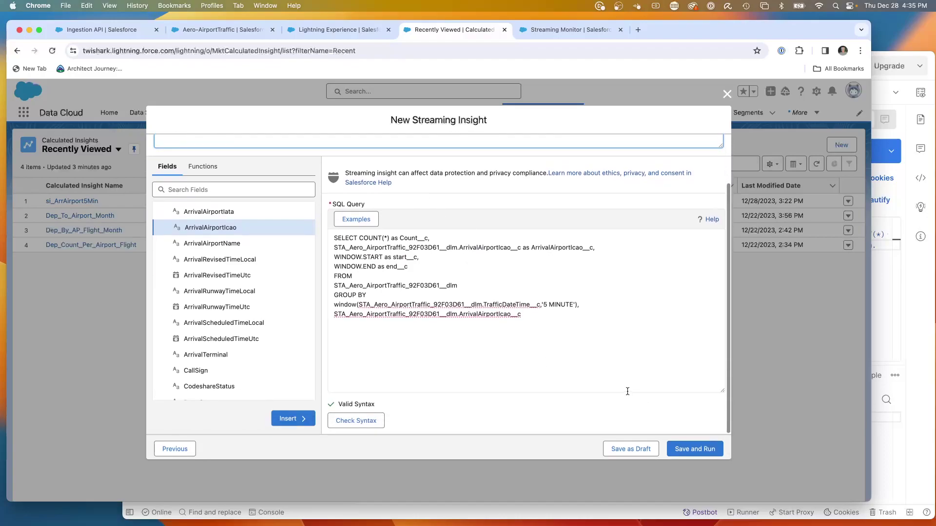
drag(532, 319, 333, 234)
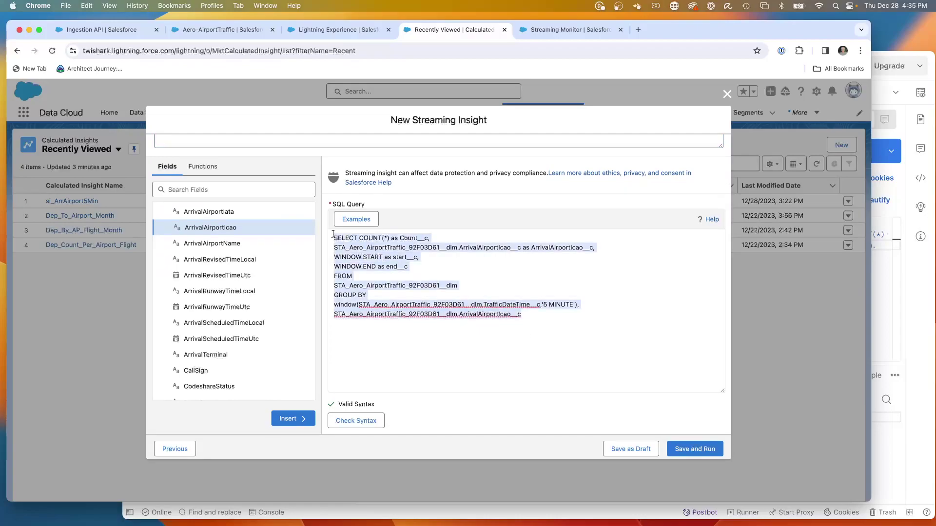
key(super+c)
Paste the copied streaming query over the SQL string in Postman's DC Direct Query V2 request.
click(437, 504)
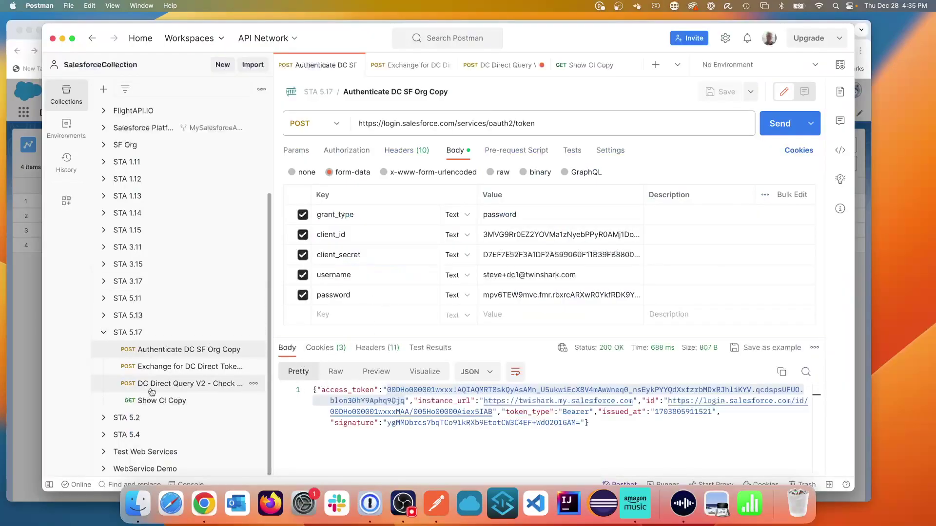
click(179, 384)
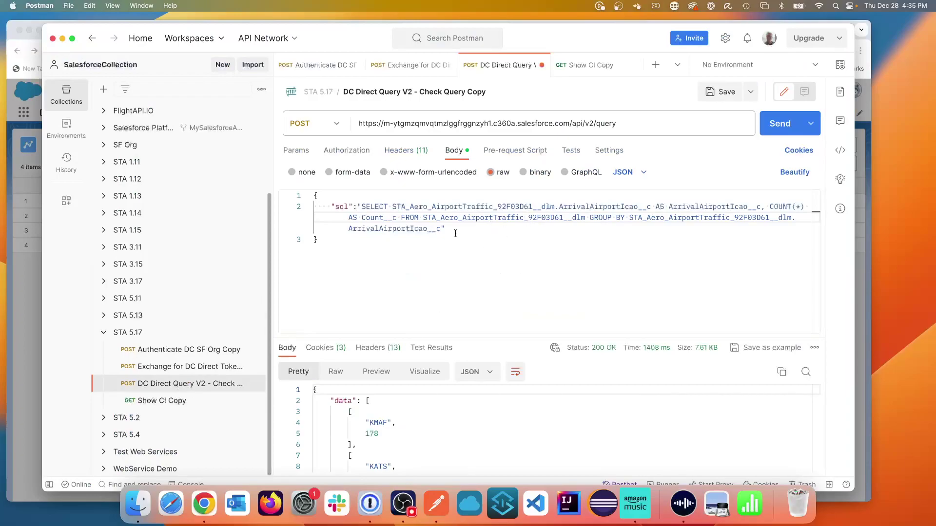
drag(362, 207, 442, 230)
key(cmd+v)
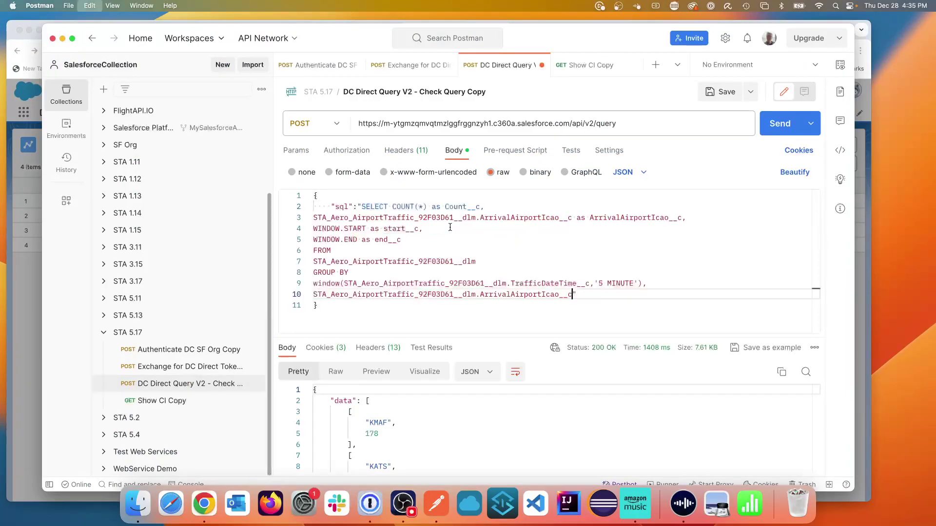
Delete the WINDOW start and end columns and join FROM onto the SELECT line.
mouse_move(356, 225)
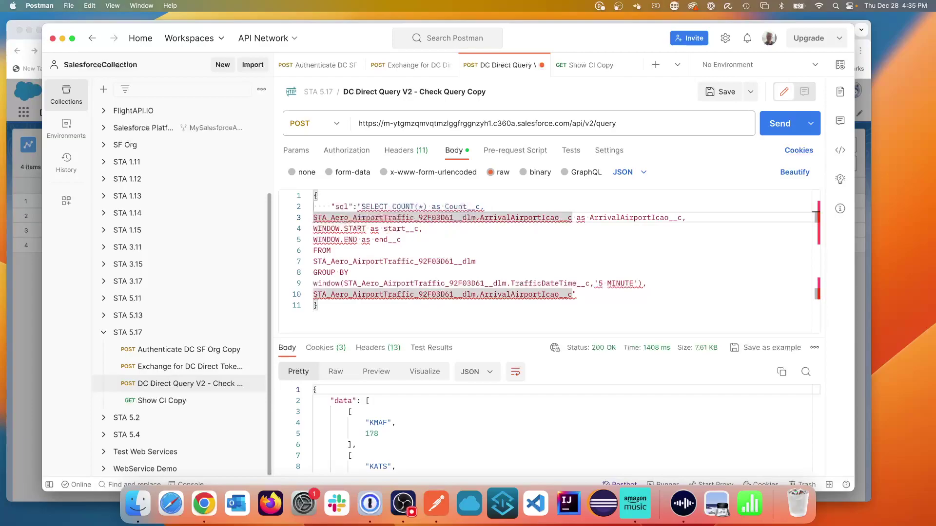
key(BackSpace)
click(428, 217)
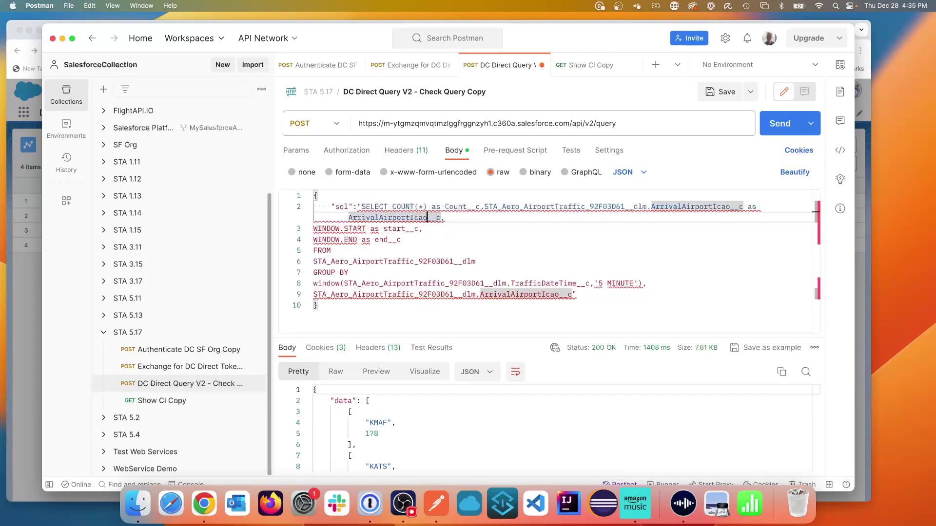
click(397, 228)
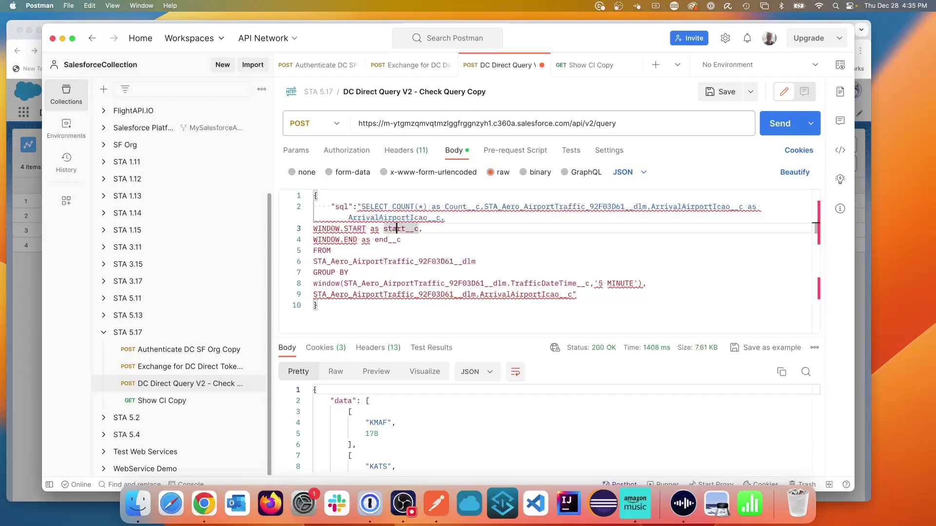
click(380, 217)
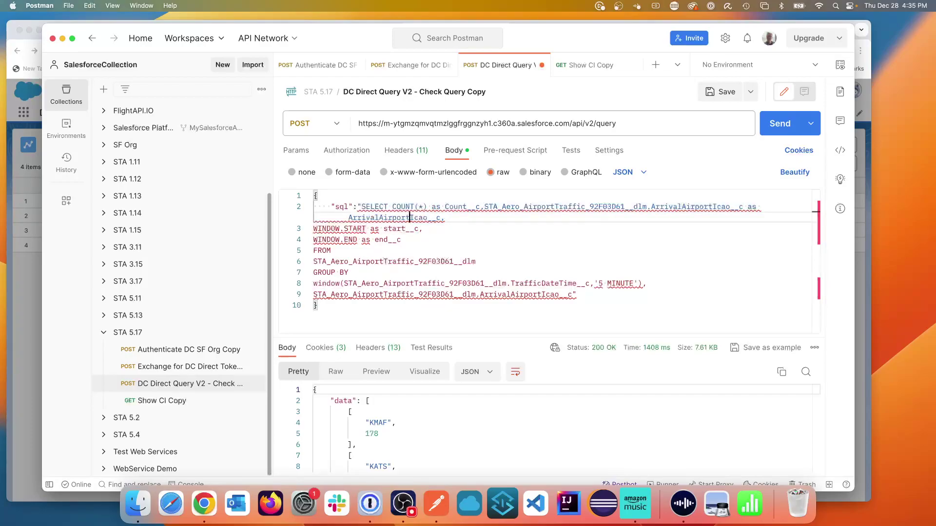
drag(440, 217, 401, 239)
key(BackSpace)
click(316, 229)
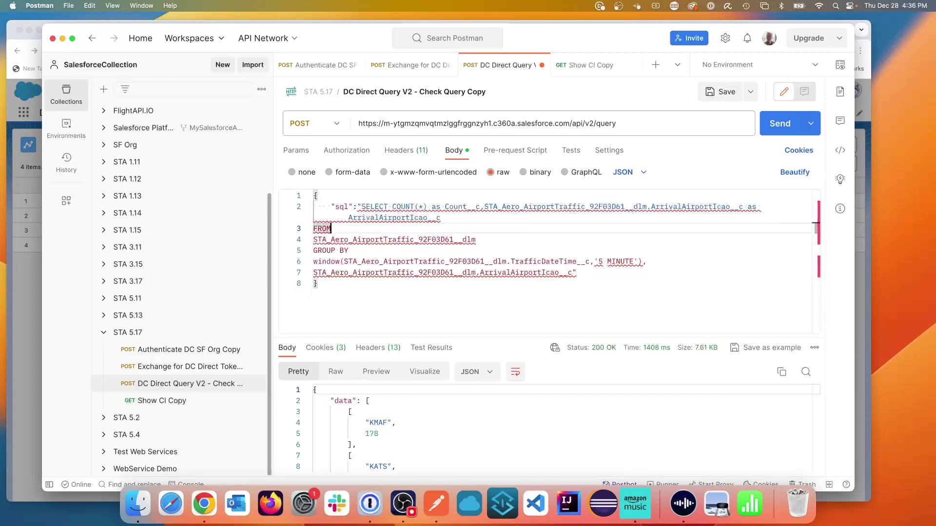
key(BackSpace)
Join the table name and GROUP BY, dropping the 5-minute window grouping to leave ArrivalAirportIcao__c.
click(316, 229)
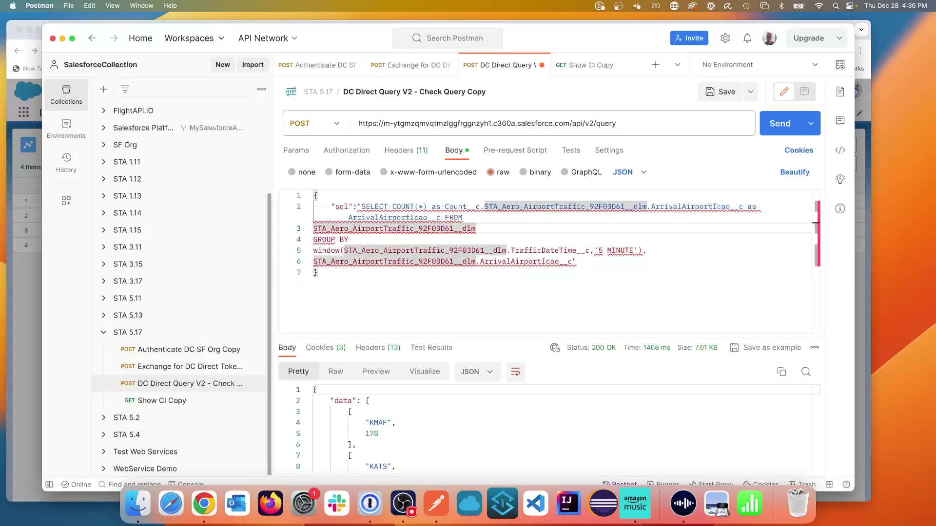
click(314, 229)
key(BackSpace)
click(345, 228)
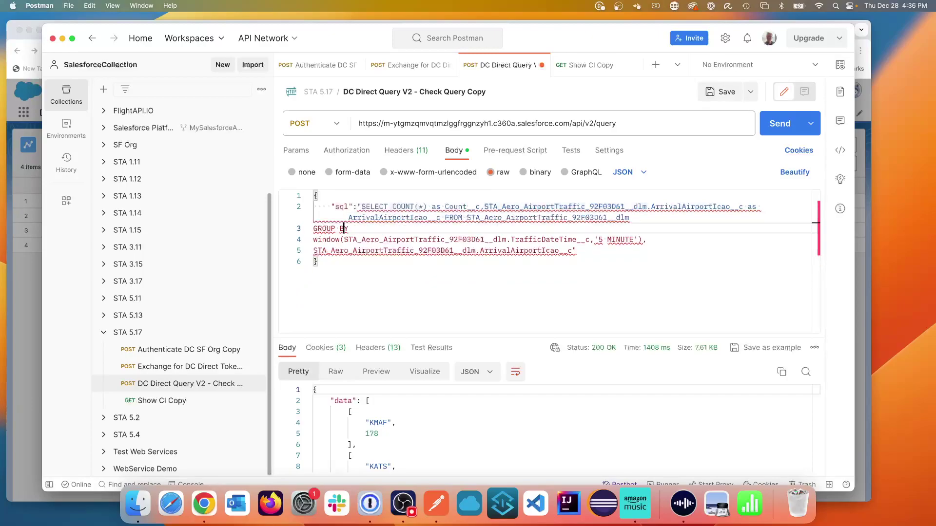
key(BackSpace)
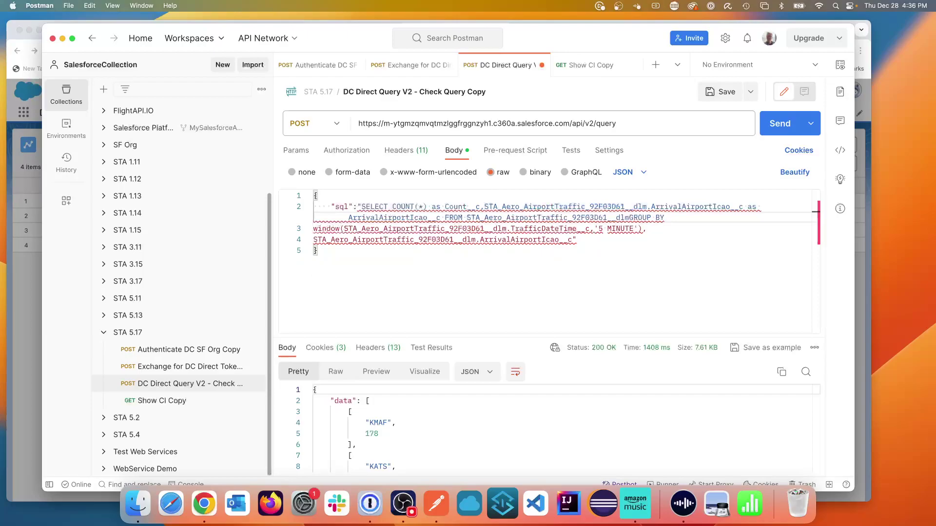
click(616, 228)
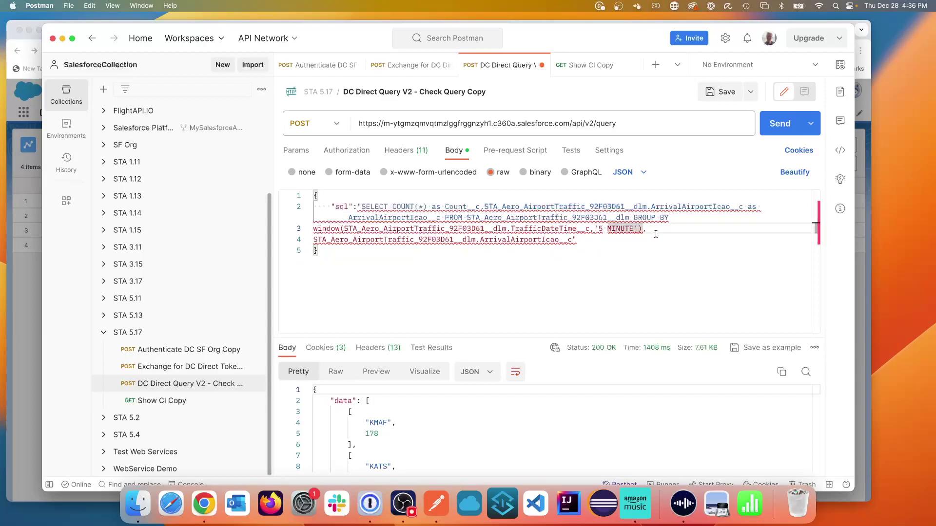
drag(655, 234, 299, 228)
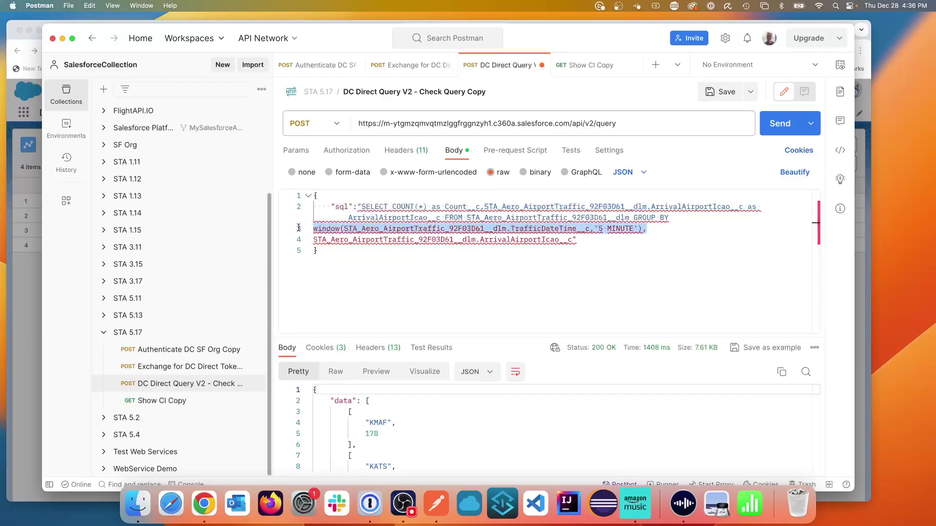
key(BackSpace)
key(Down)
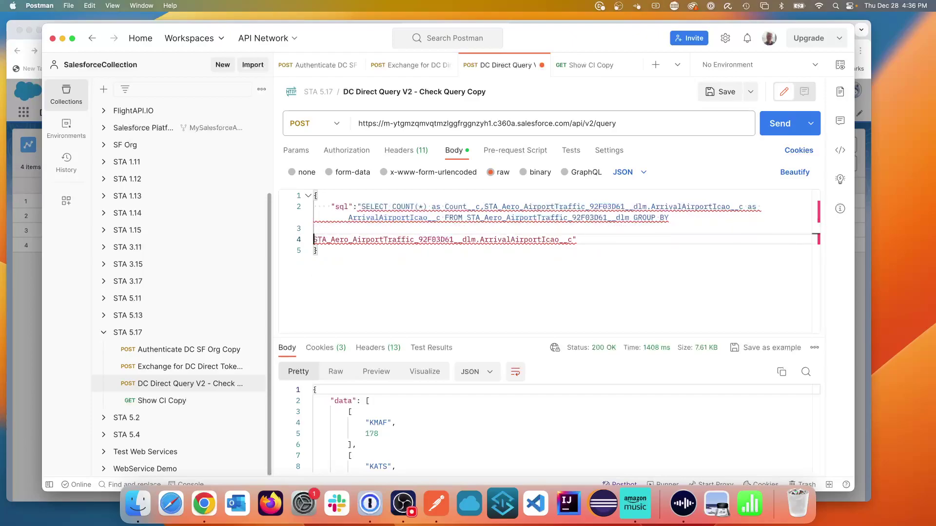
key(BackSpace)
key(BackSpace)
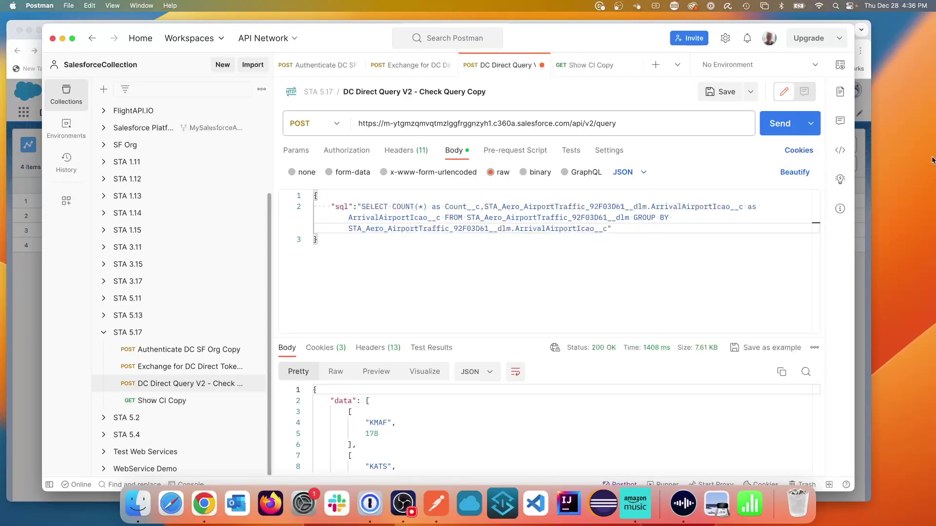
Send the edited query and review the per-airport record counts, such as 187 for CYVR.
click(782, 124)
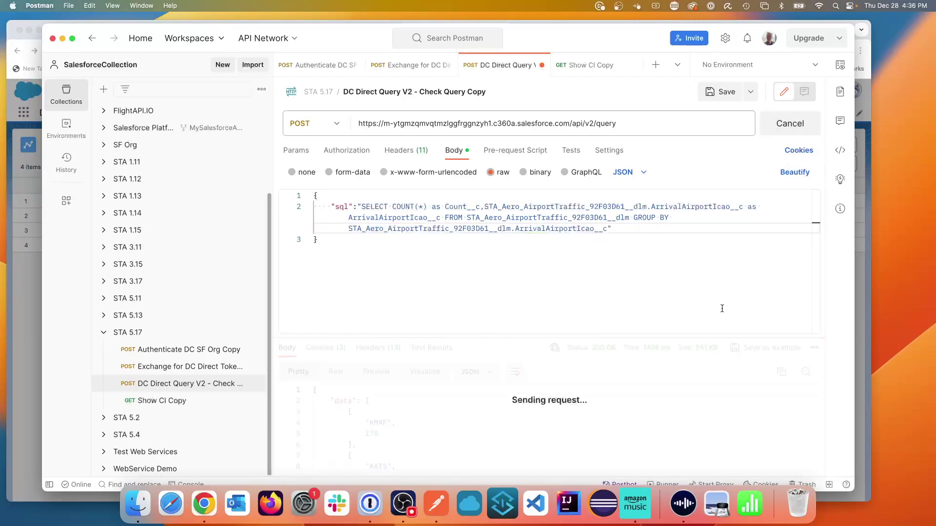
scroll(426, 434, down, 4)
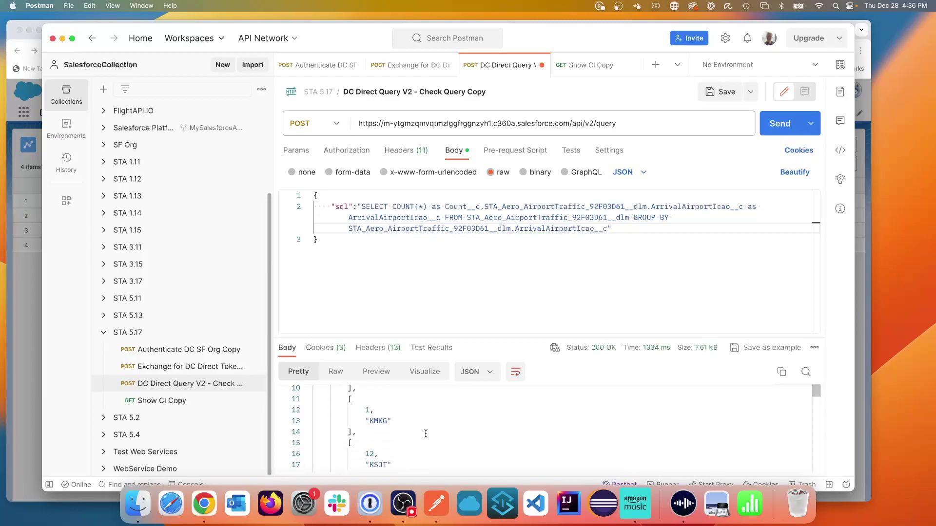
scroll(426, 434, down, 5)
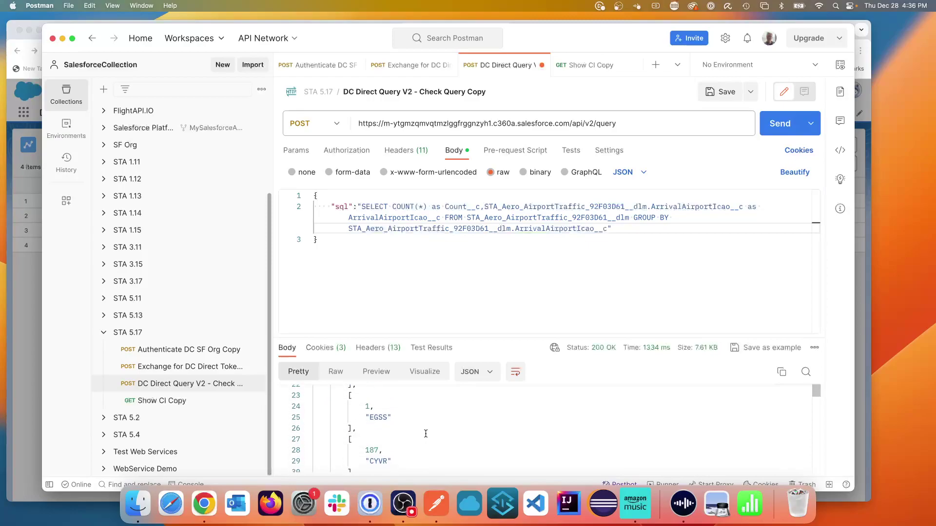
scroll(425, 434, down, 4)
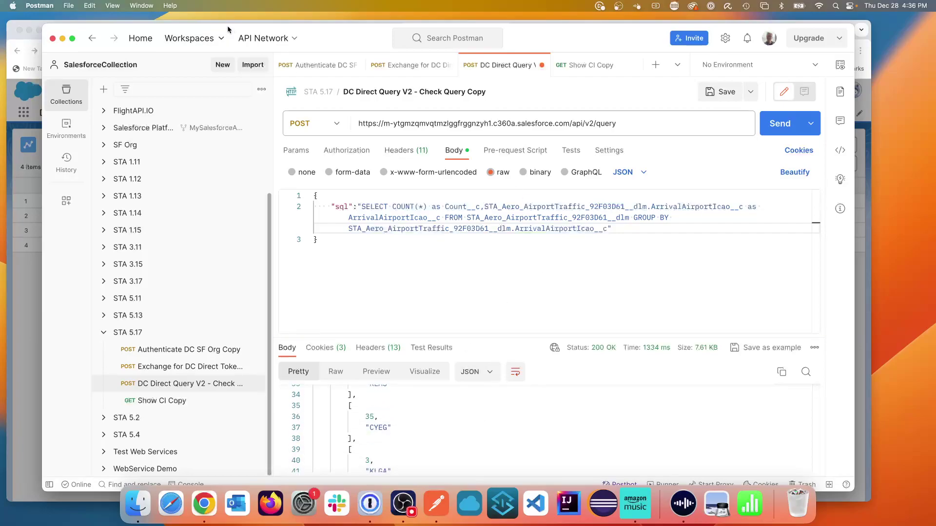
drag(319, 28, 367, 165)
Review the WINDOW lines and 5-minute grouping in si_Test1's query, then save and run it.
click(266, 107)
click(381, 247)
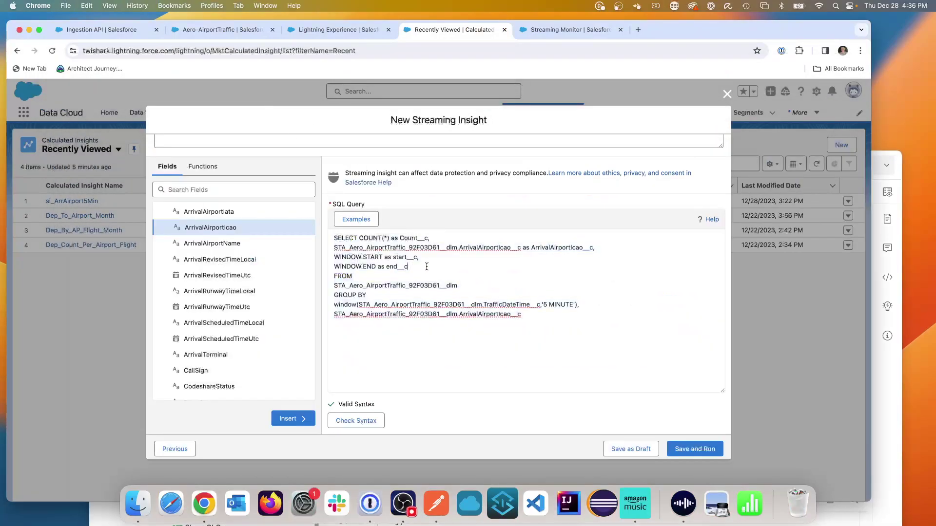
drag(409, 267, 330, 257)
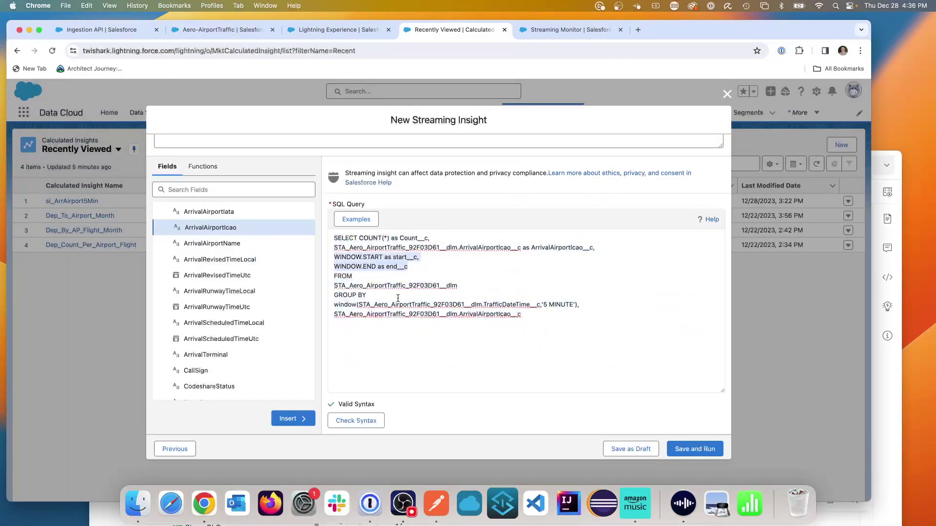
drag(598, 303, 334, 304)
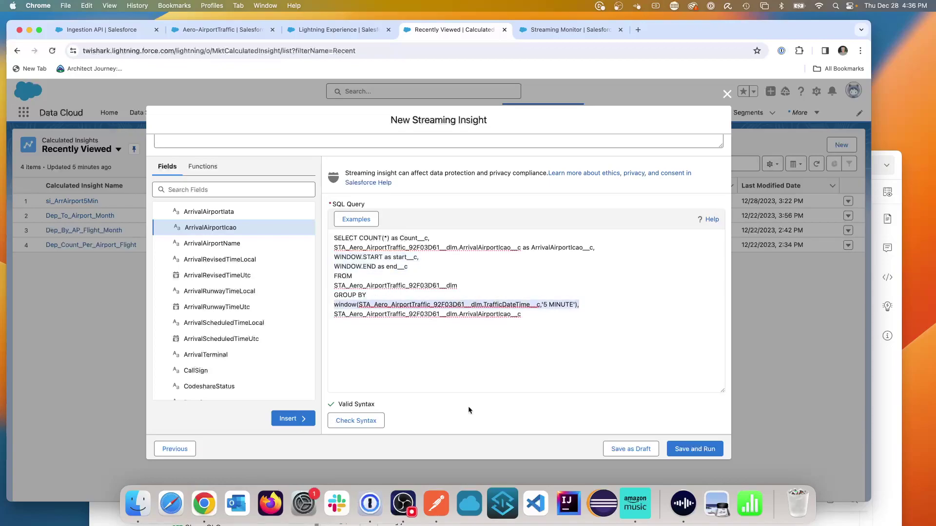
scroll(293, 253, up, 5)
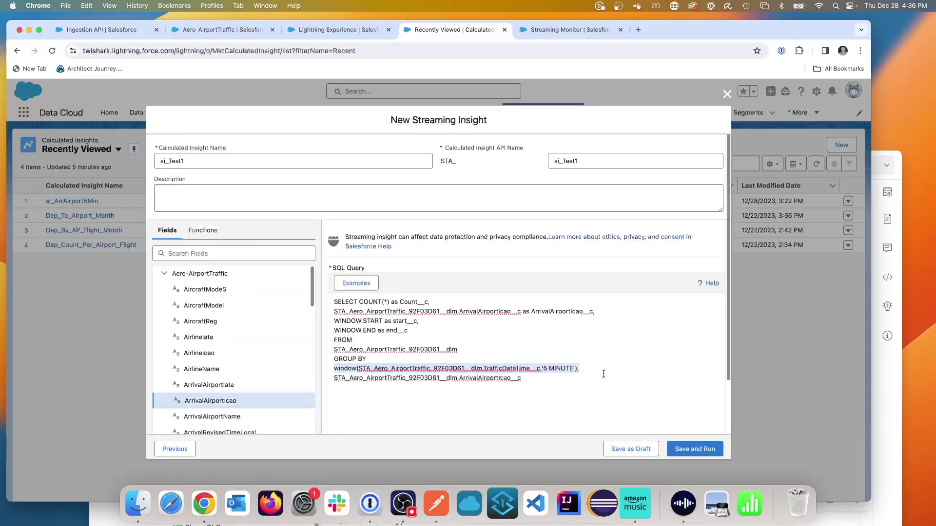
click(702, 448)
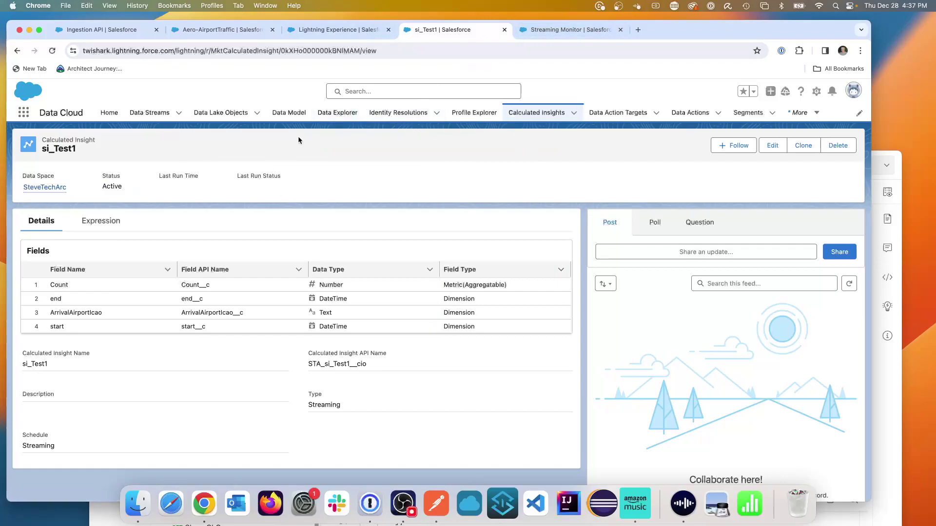
In Data Explorer, choose the SteveTechArc data space, Calculated Insights object type, and si_Test1.
click(343, 112)
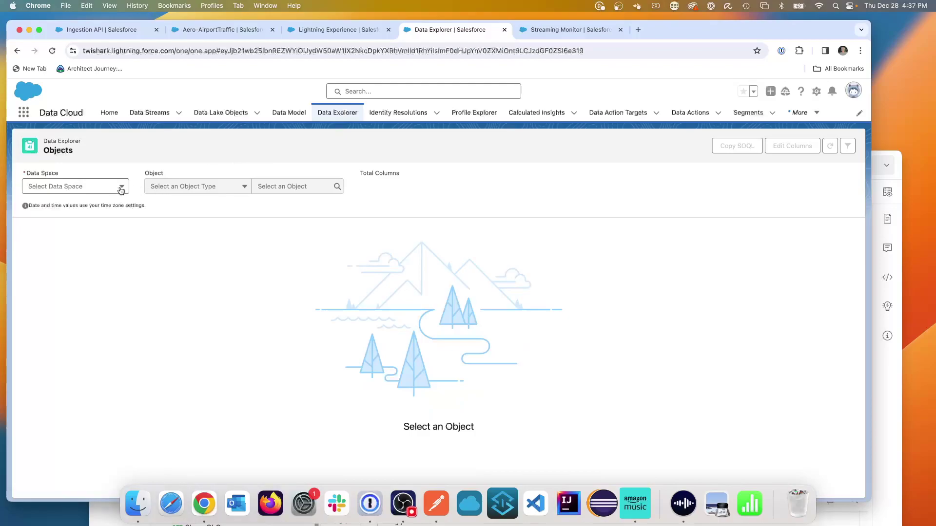
click(119, 186)
click(96, 225)
click(243, 187)
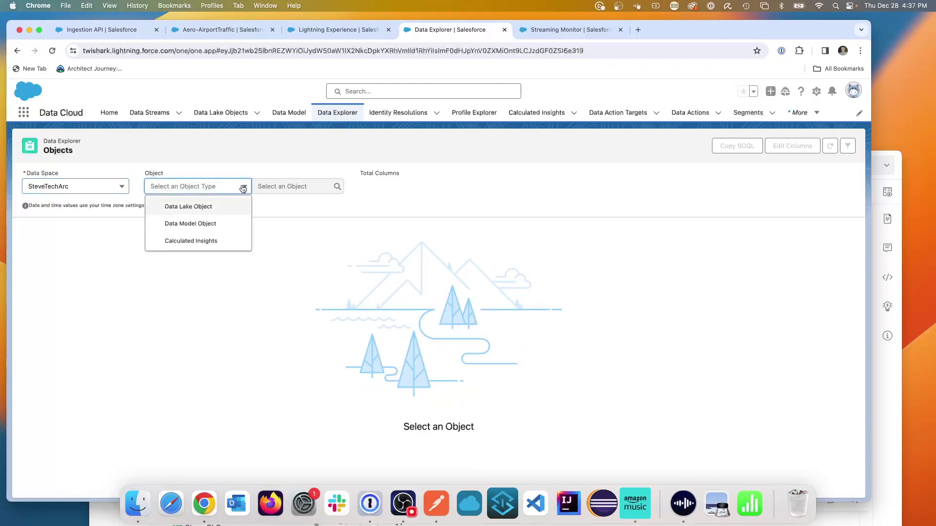
click(191, 241)
click(330, 187)
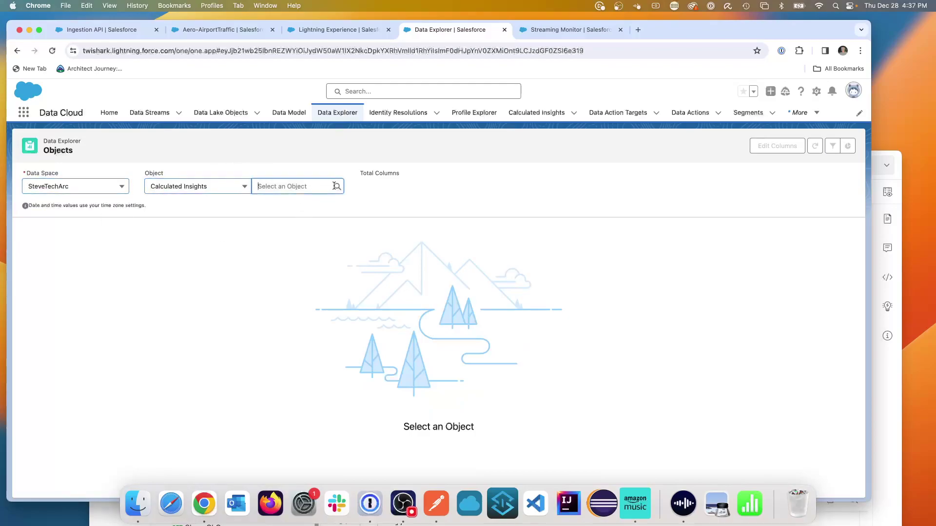
click(285, 258)
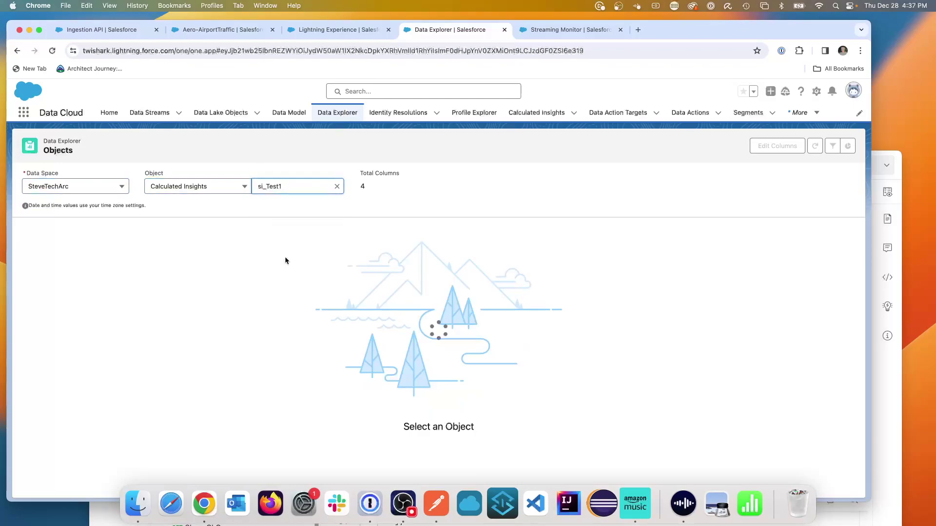